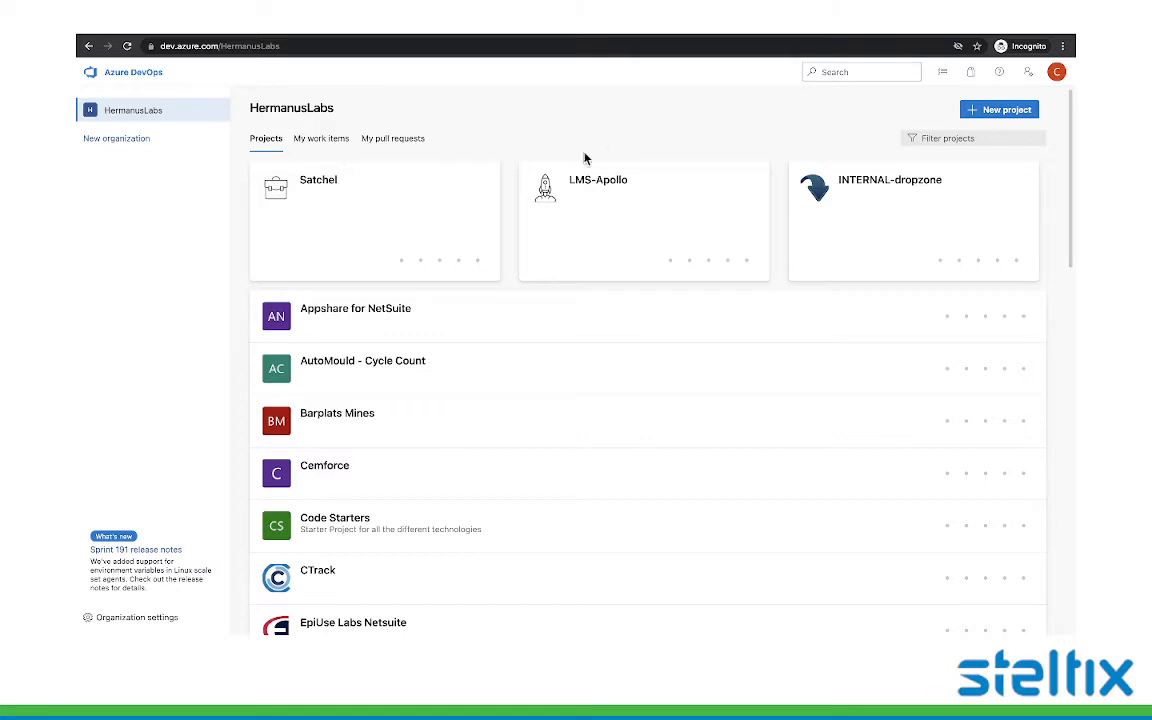
- Open the Satchel project and display the files of its Client repository
{"action": "left_click", "coordinate": [324, 188]}
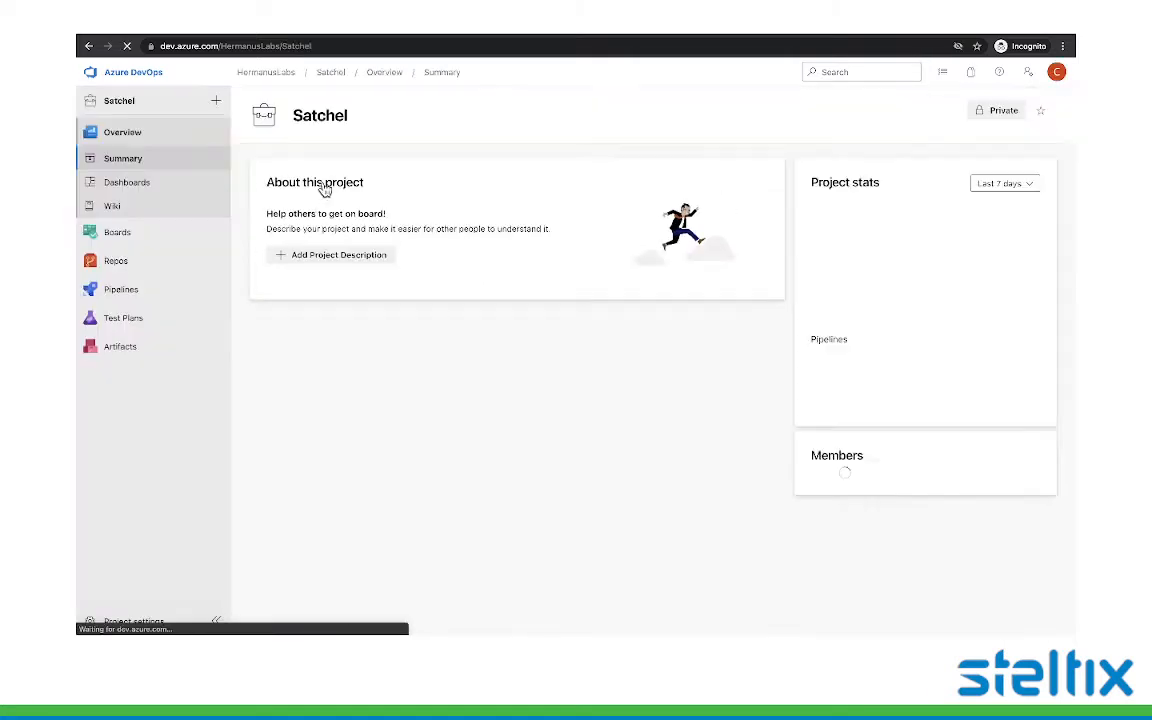
{"action": "mouse_move", "coordinate": [133, 270]}
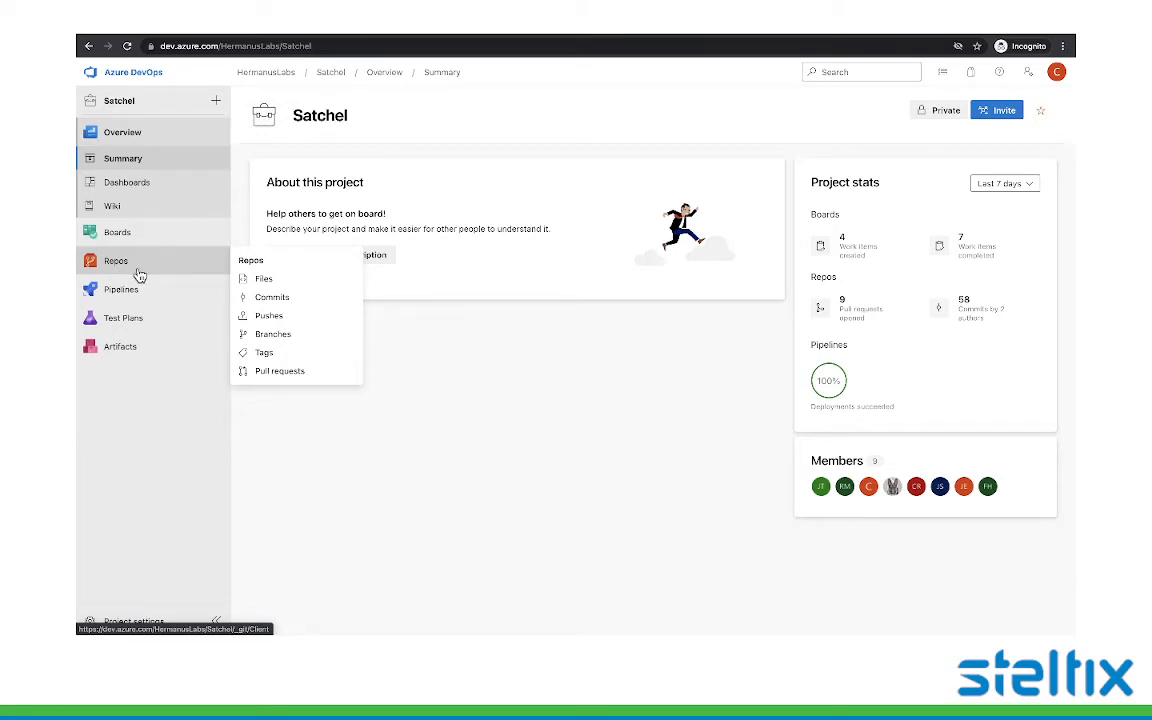
{"action": "left_click", "coordinate": [143, 266]}
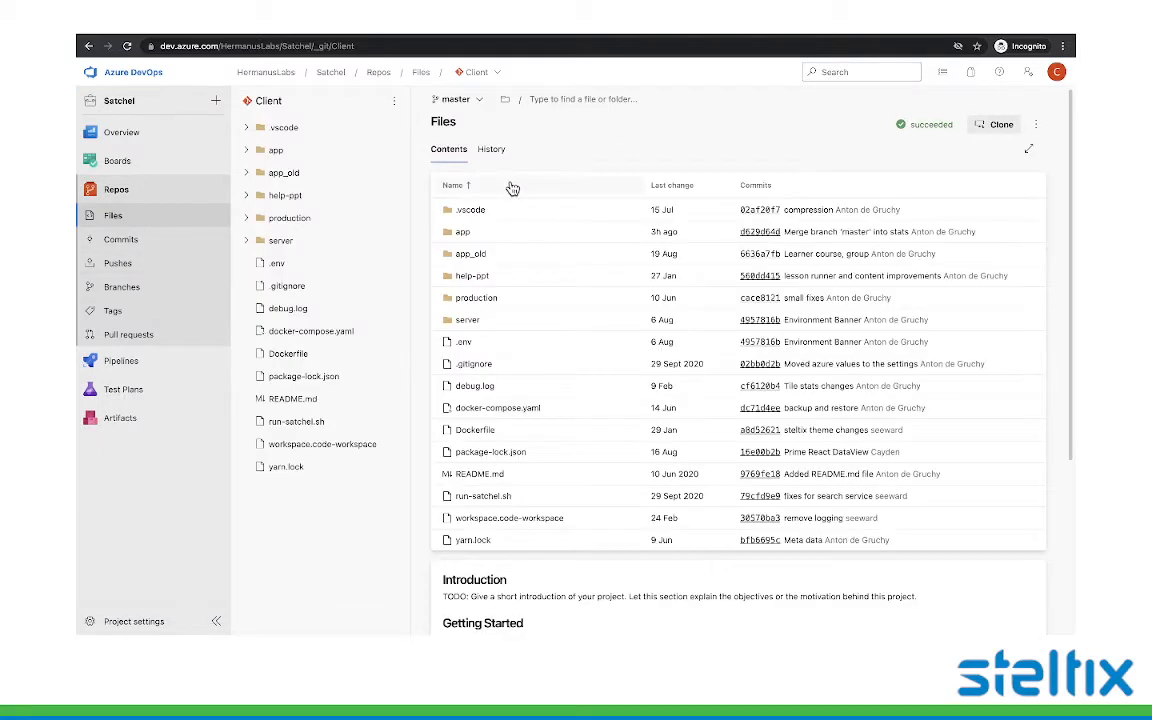
- Examine the list of repositories in the Satchel project and the branches available in the Client repository
{"action": "left_click", "coordinate": [497, 76]}
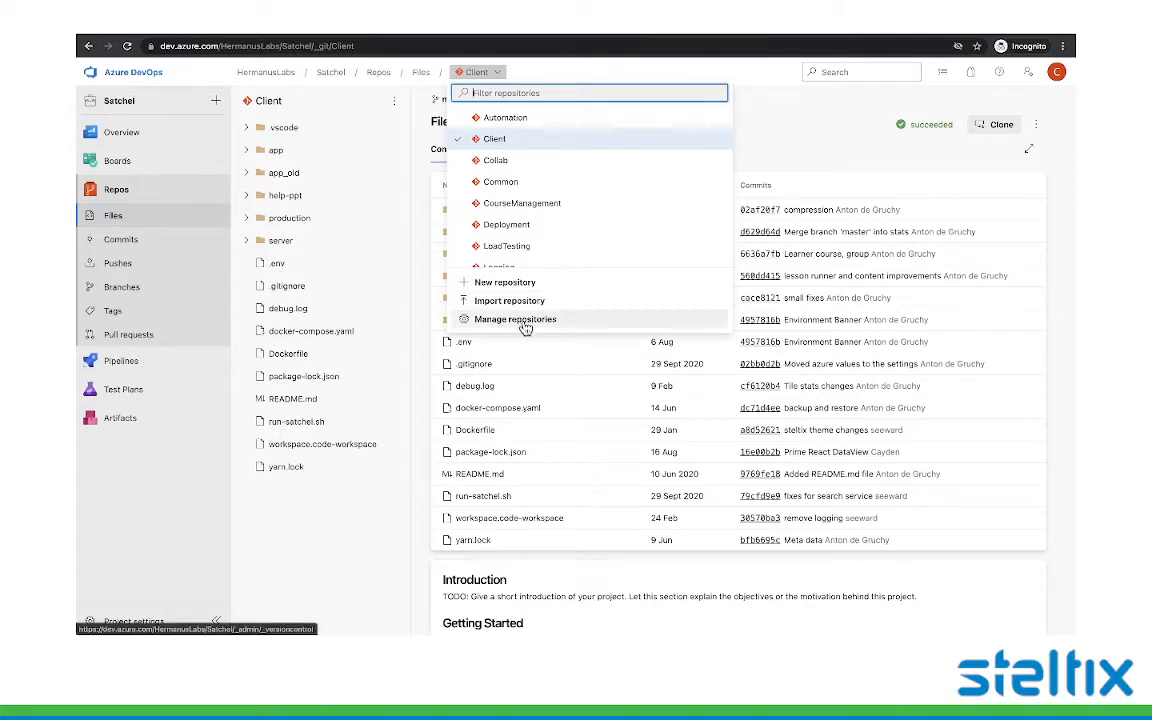
{"action": "left_click", "coordinate": [787, 128]}
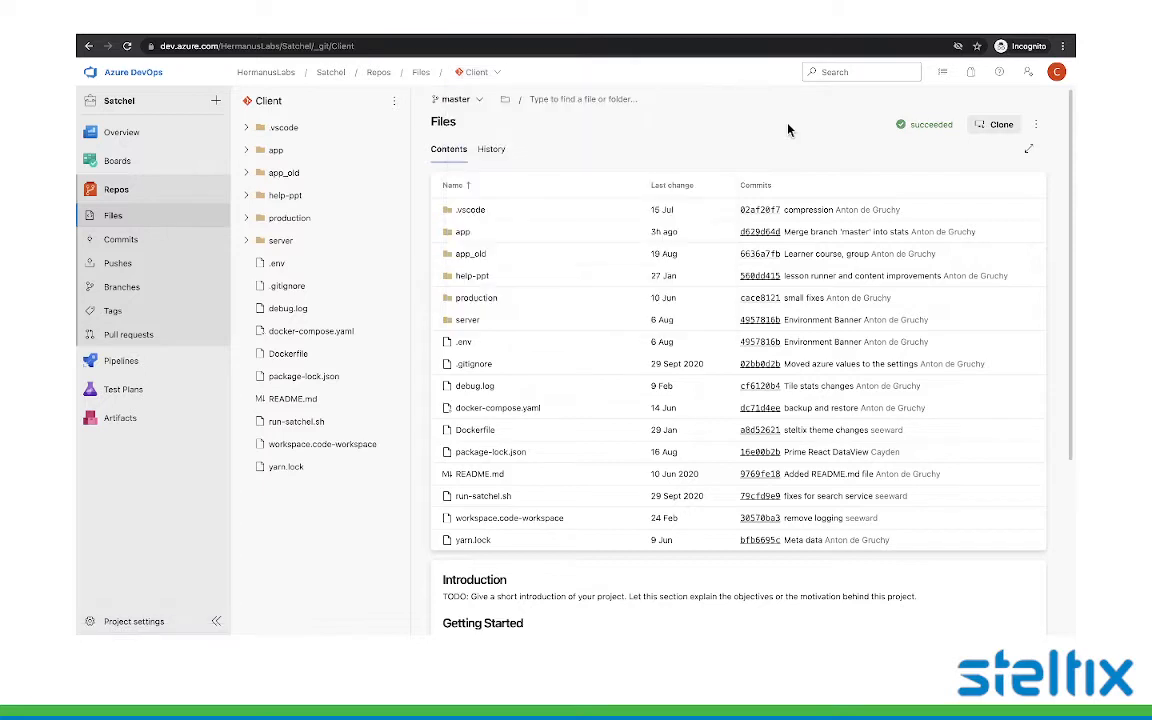
{"action": "left_click", "coordinate": [476, 101]}
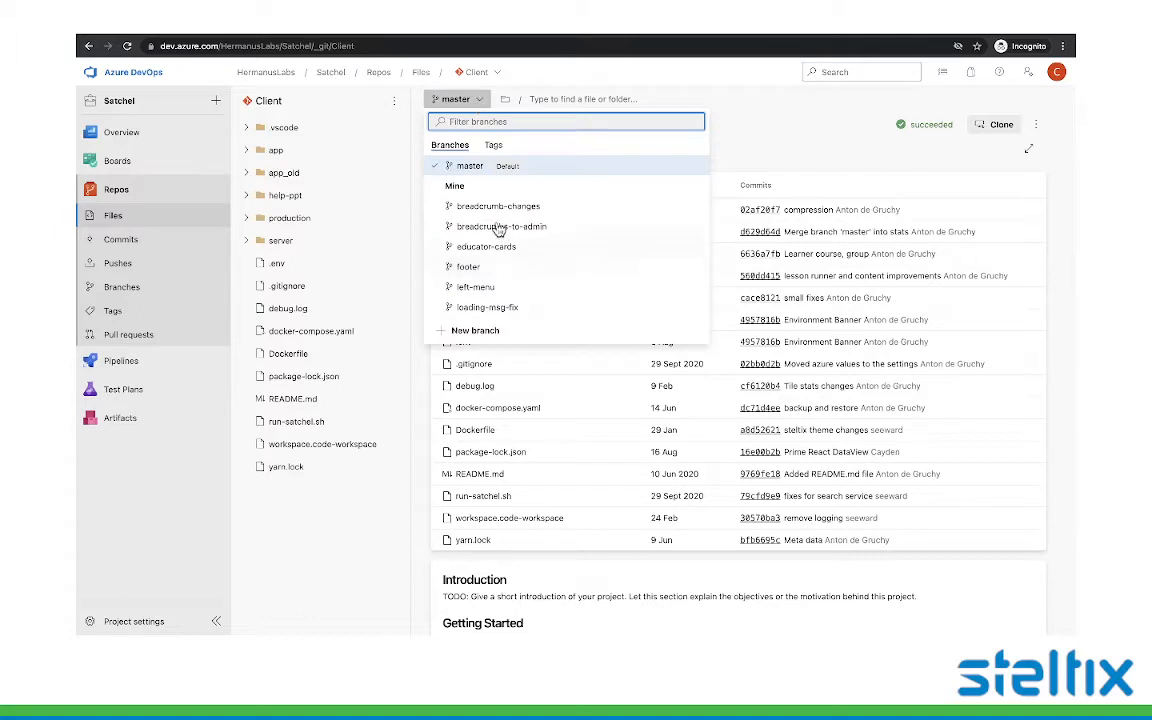
{"action": "scroll", "coordinate": [502, 291], "scroll_direction": "down", "scroll_amount": 5}
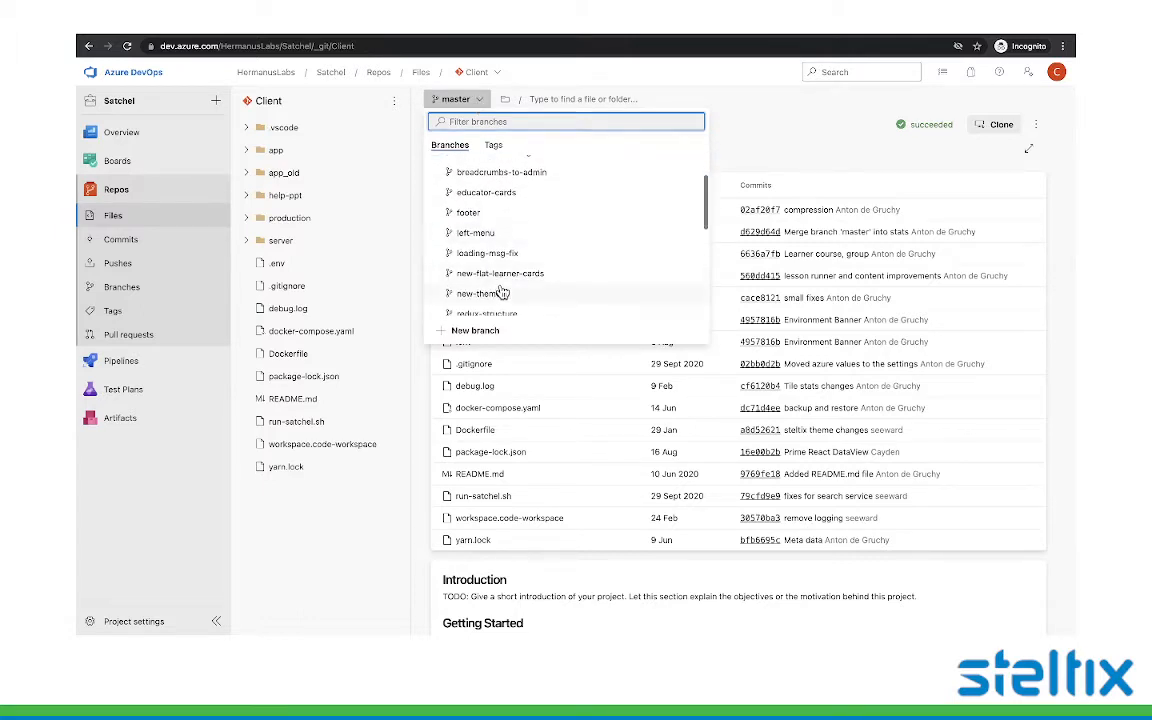
{"action": "scroll", "coordinate": [502, 291], "scroll_direction": "down", "scroll_amount": 5}
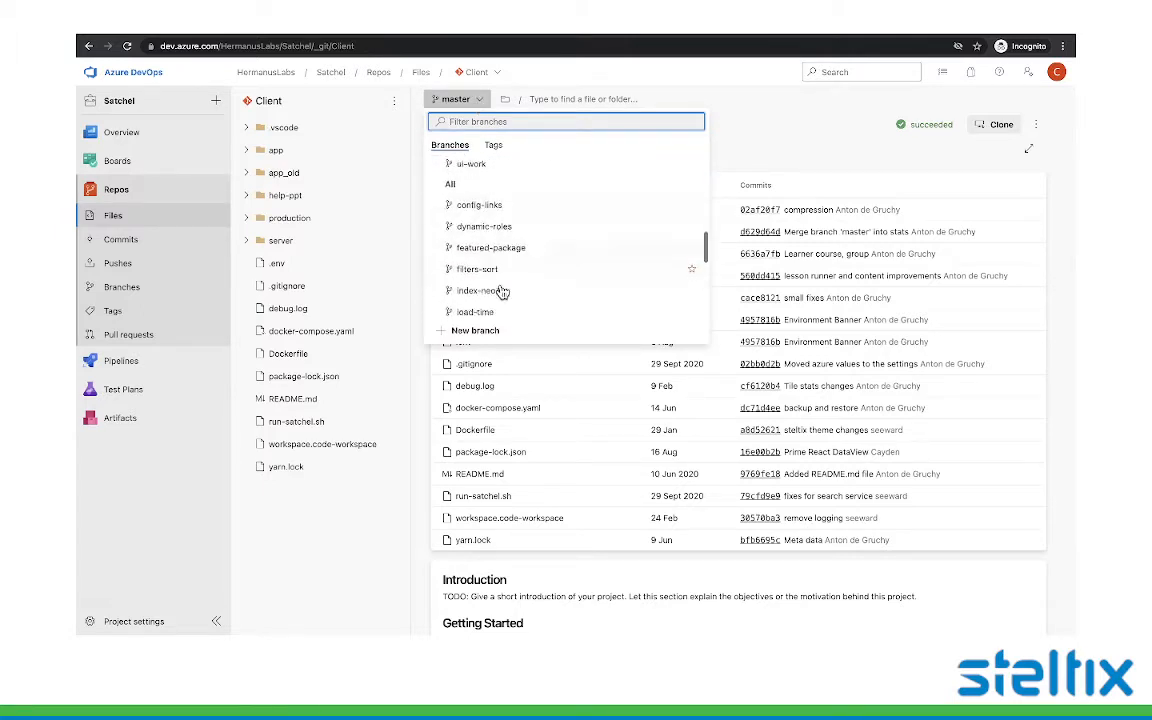
{"action": "scroll", "coordinate": [502, 291], "scroll_direction": "up", "scroll_amount": 2}
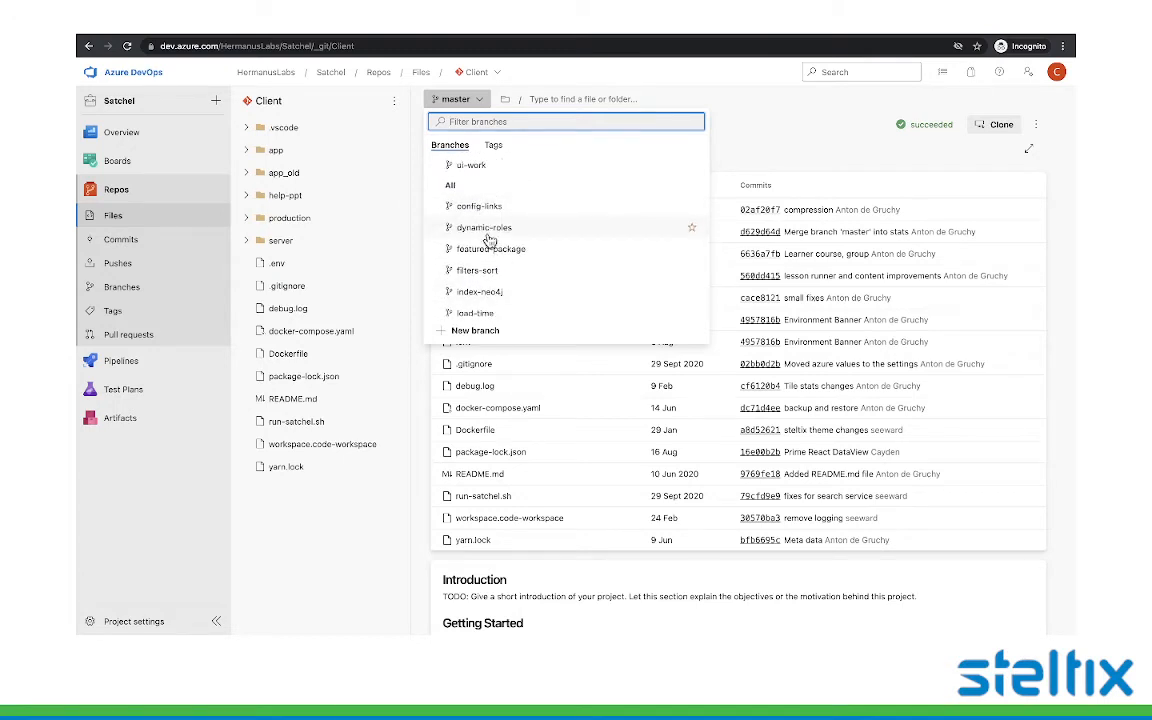
{"action": "scroll", "coordinate": [490, 241], "scroll_direction": "up", "scroll_amount": 8}
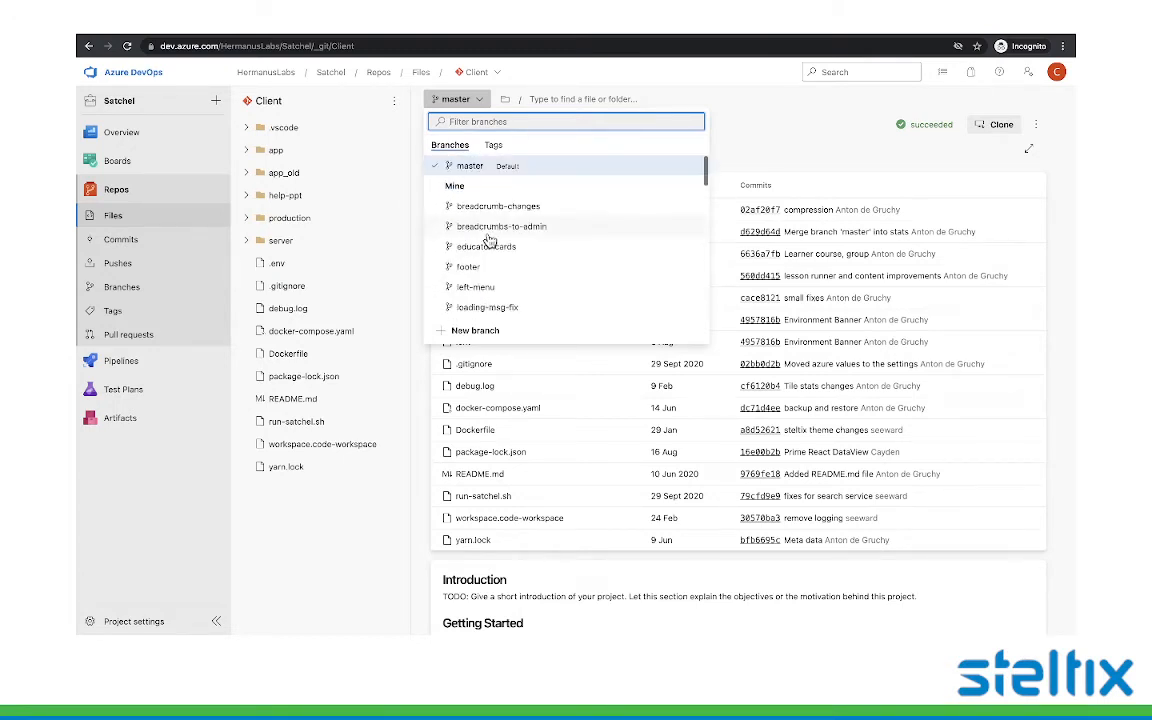
{"action": "left_click", "coordinate": [854, 147]}
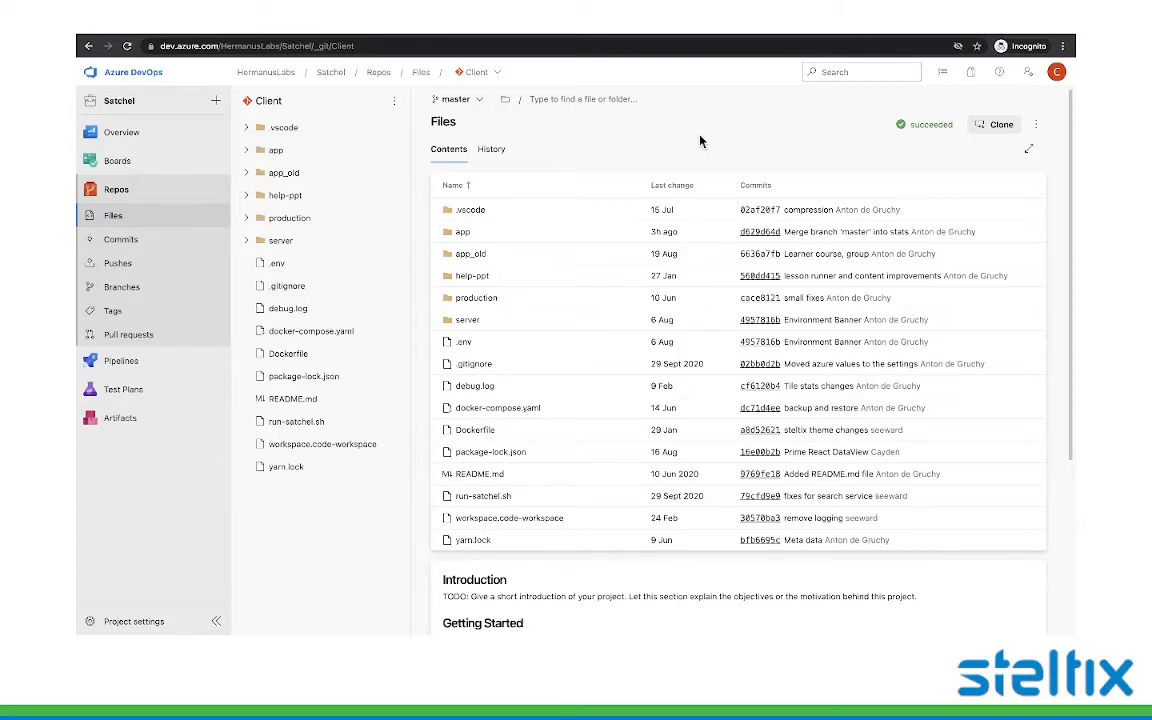
- Open the "runner stats" task (1211) from the Satchel project's recently updated work items
{"action": "left_click", "coordinate": [140, 165]}
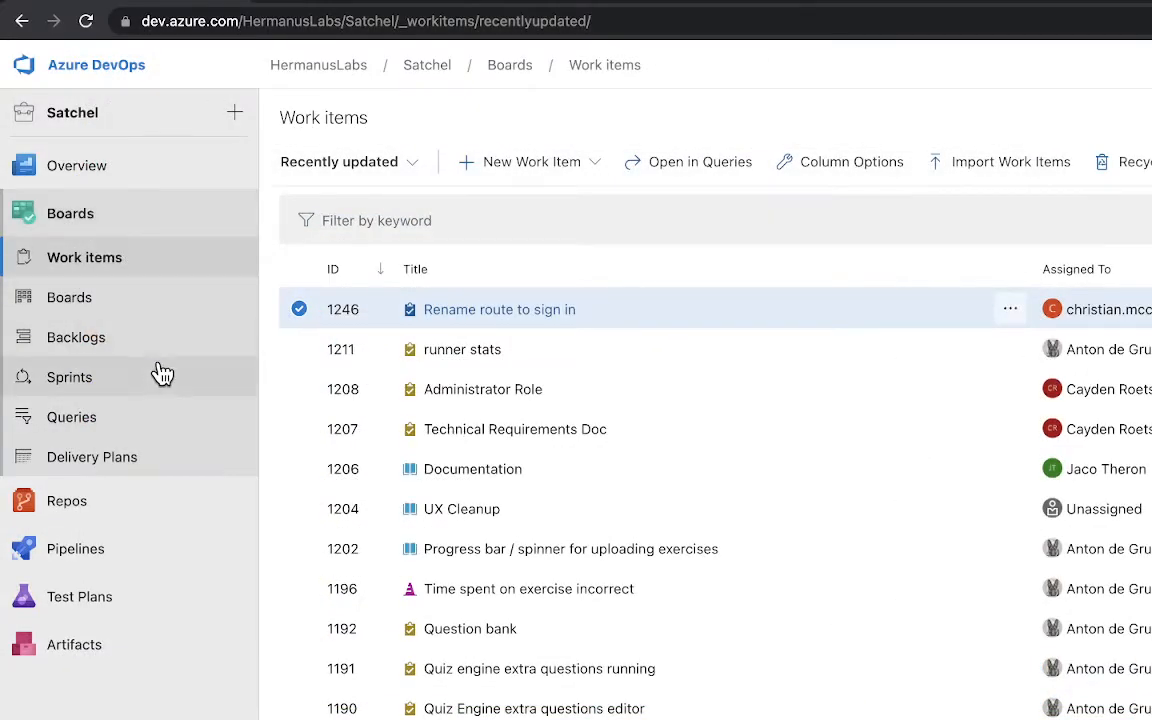
{"action": "left_click", "coordinate": [78, 262]}
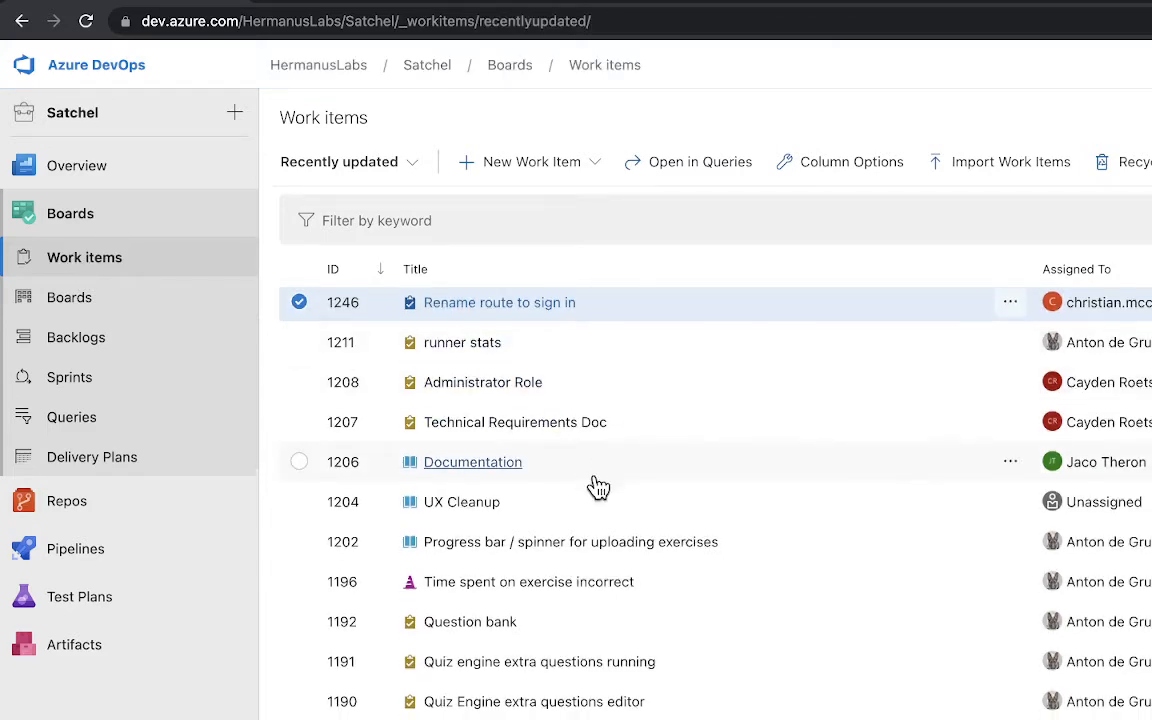
{"action": "scroll", "coordinate": [596, 483], "scroll_direction": "down", "scroll_amount": 3}
{"action": "scroll", "coordinate": [598, 487], "scroll_direction": "up", "scroll_amount": 3}
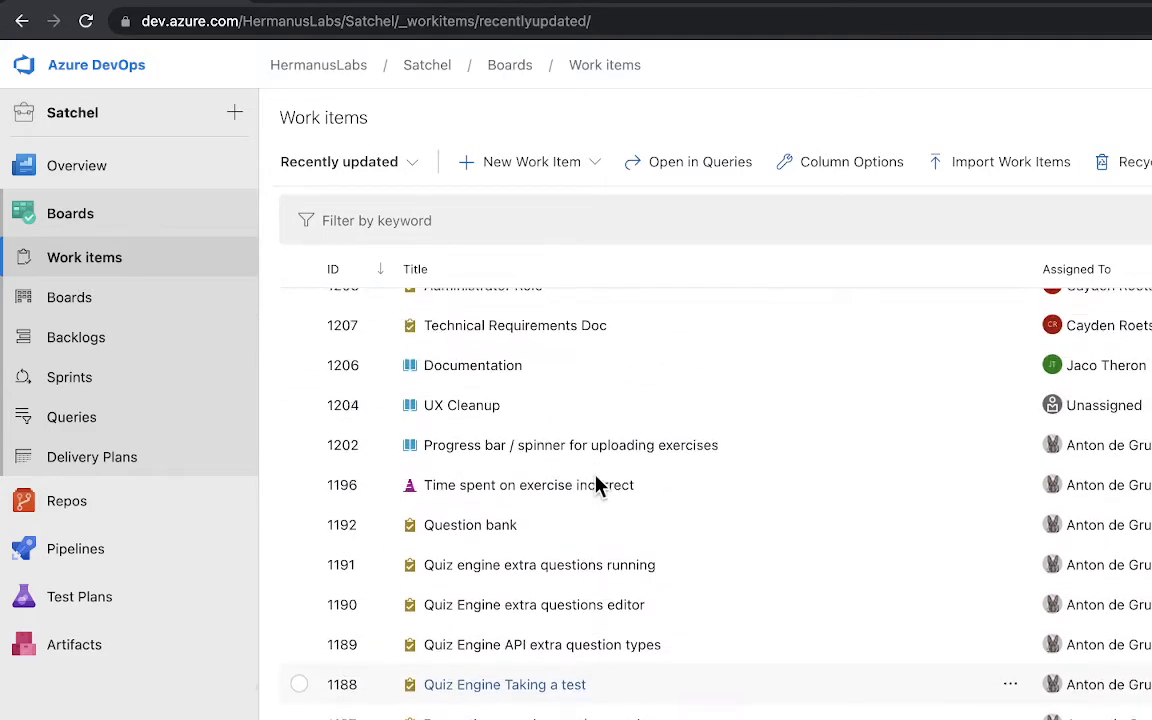
{"action": "scroll", "coordinate": [598, 487], "scroll_direction": "up", "scroll_amount": 1}
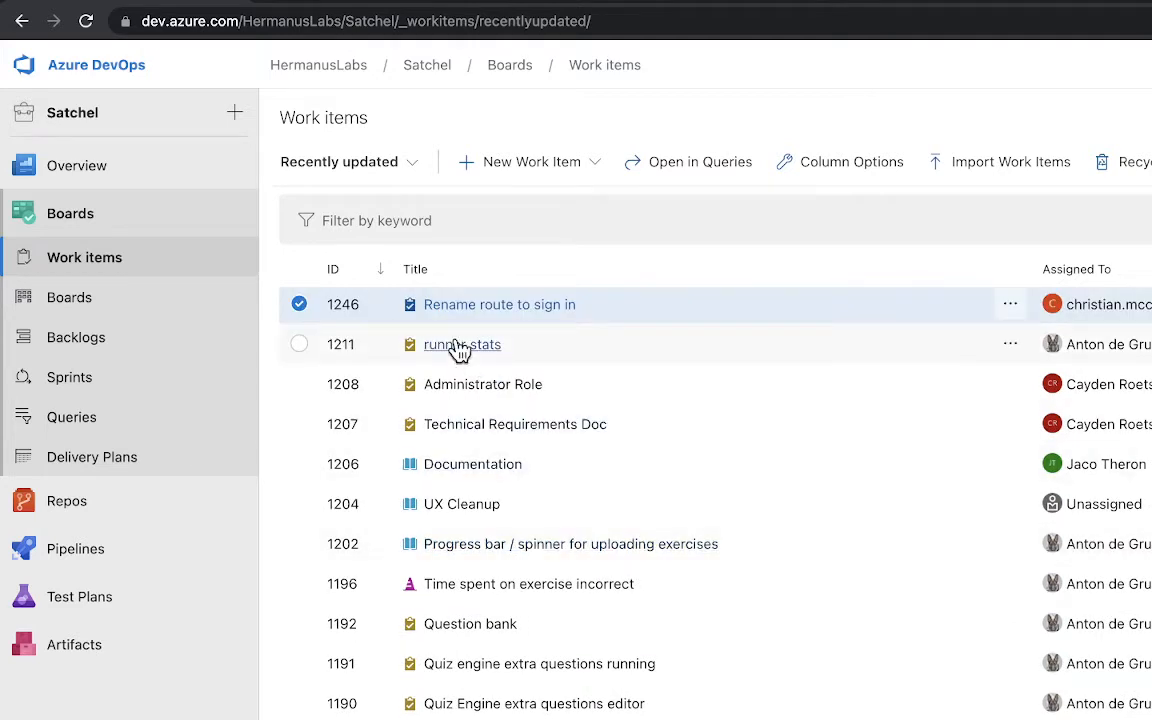
{"action": "left_click", "coordinate": [1008, 346]}
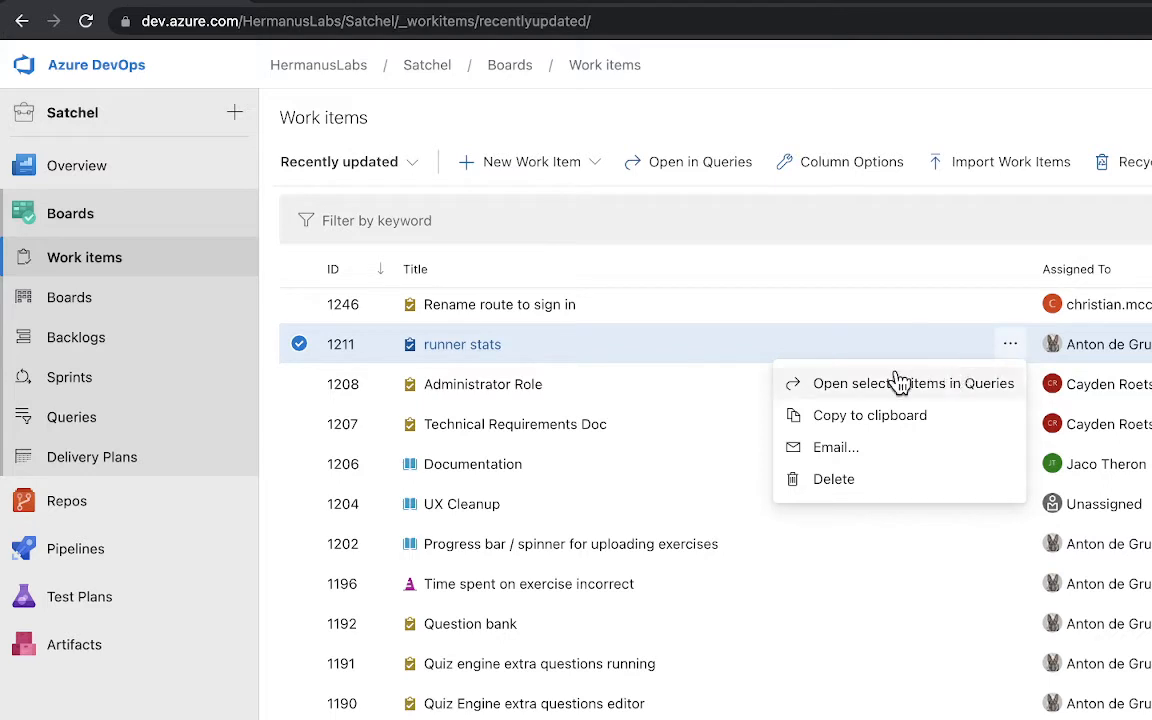
{"action": "left_click", "coordinate": [464, 348]}
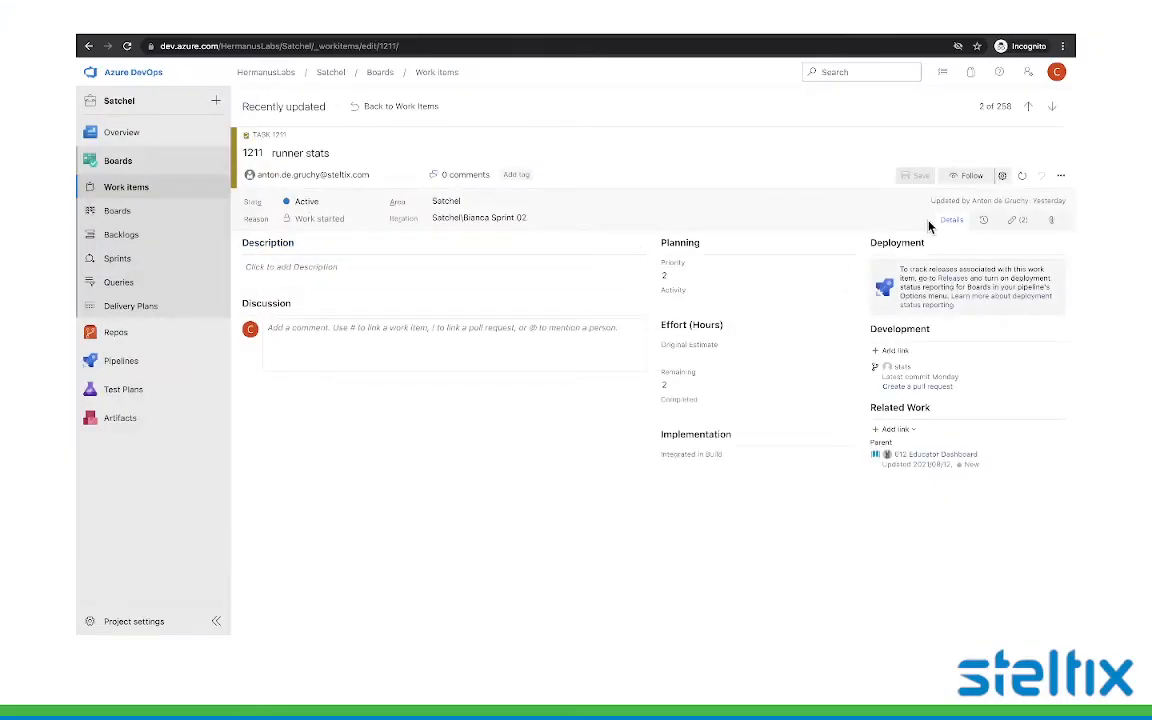
- Create a branch named my-bug-fix from the runner stats task, based on master in the Client repository
{"action": "left_click", "coordinate": [1061, 176]}
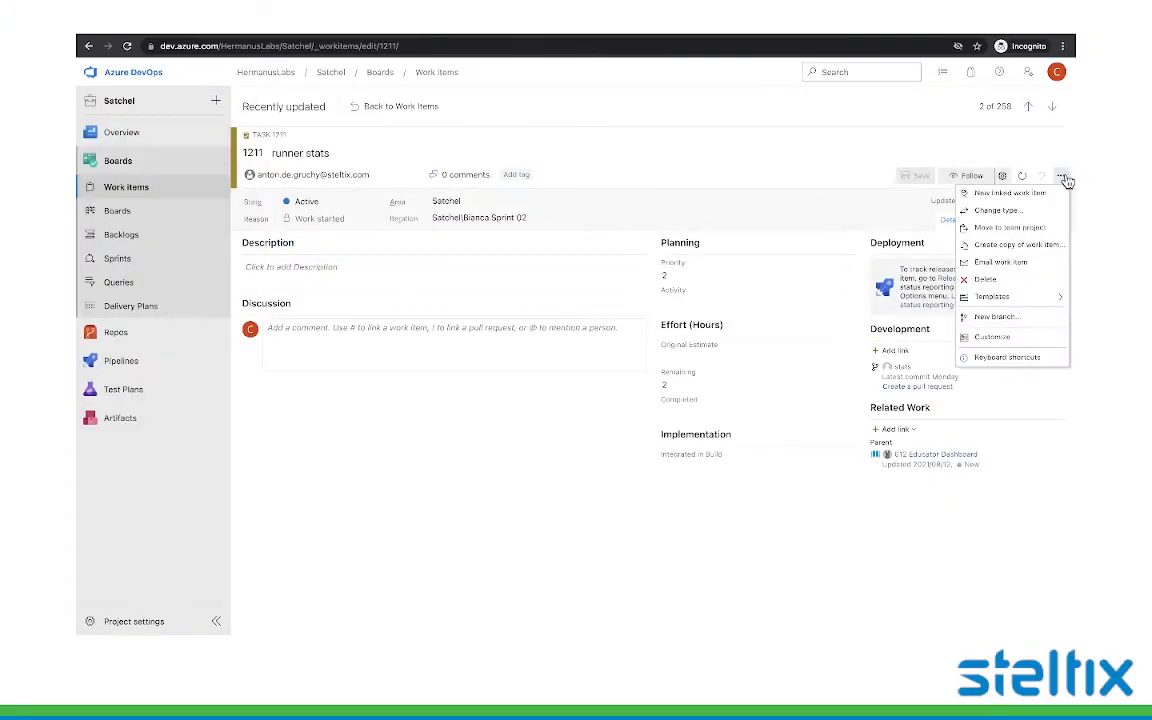
{"action": "left_click", "coordinate": [1058, 179]}
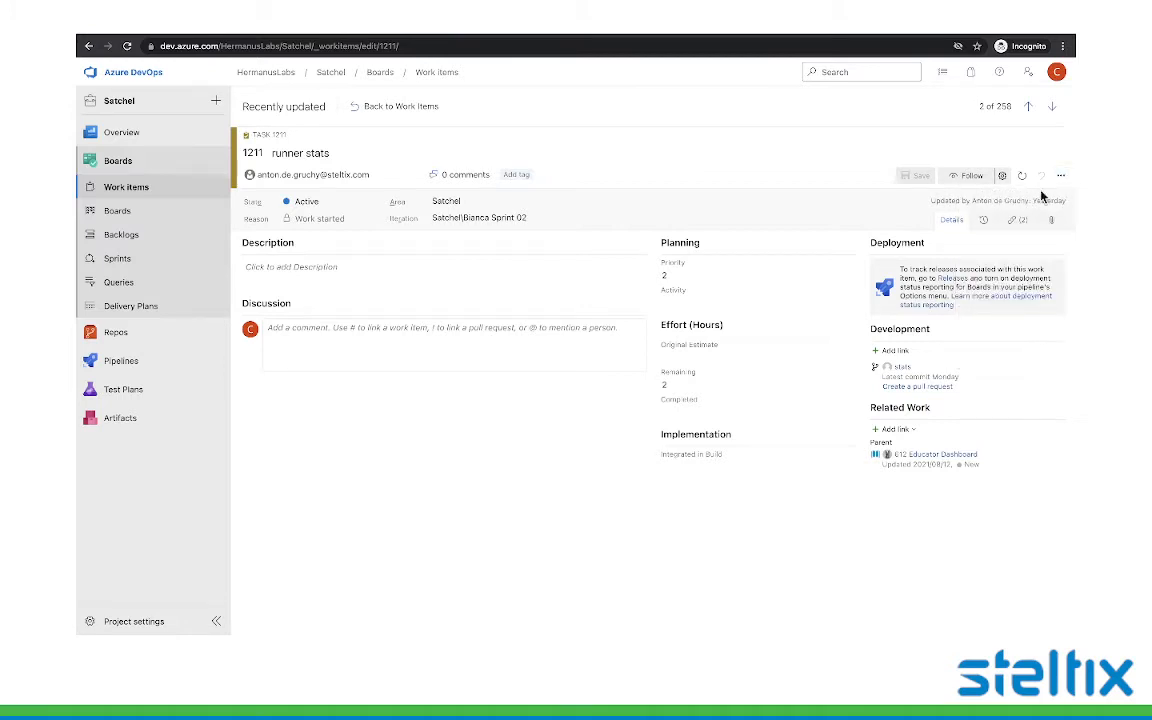
{"action": "left_click", "coordinate": [1061, 177]}
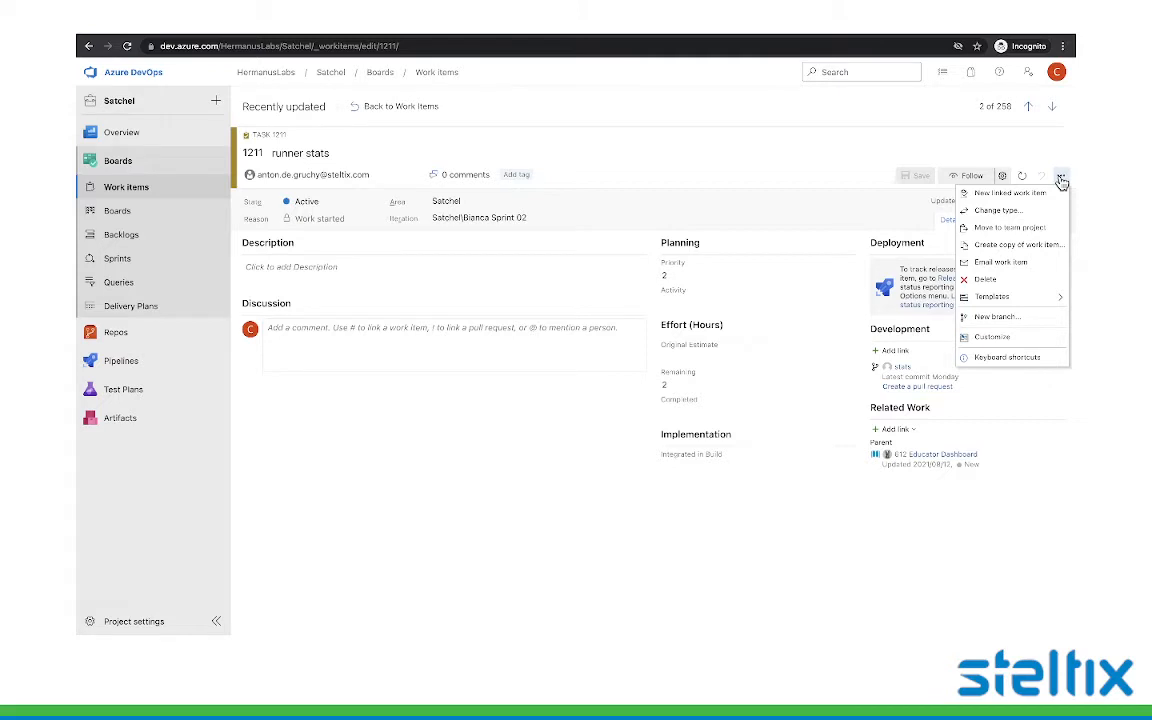
{"action": "left_click", "coordinate": [998, 317]}
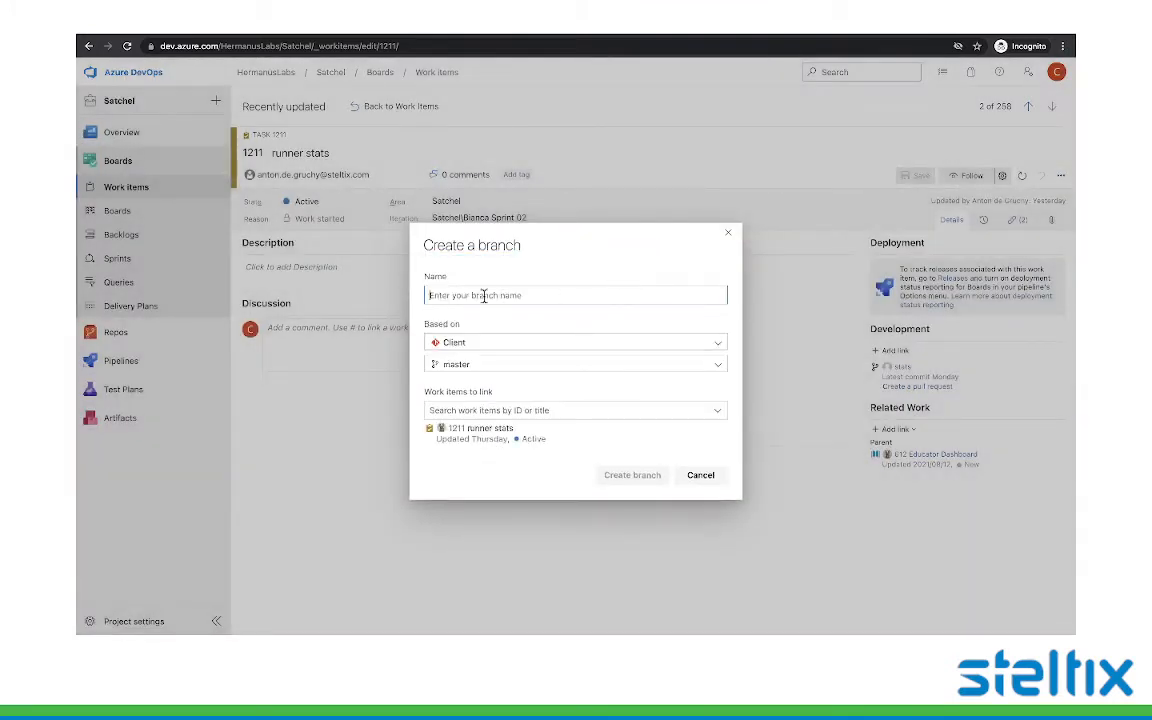
{"action": "type", "text": "my-bug"}
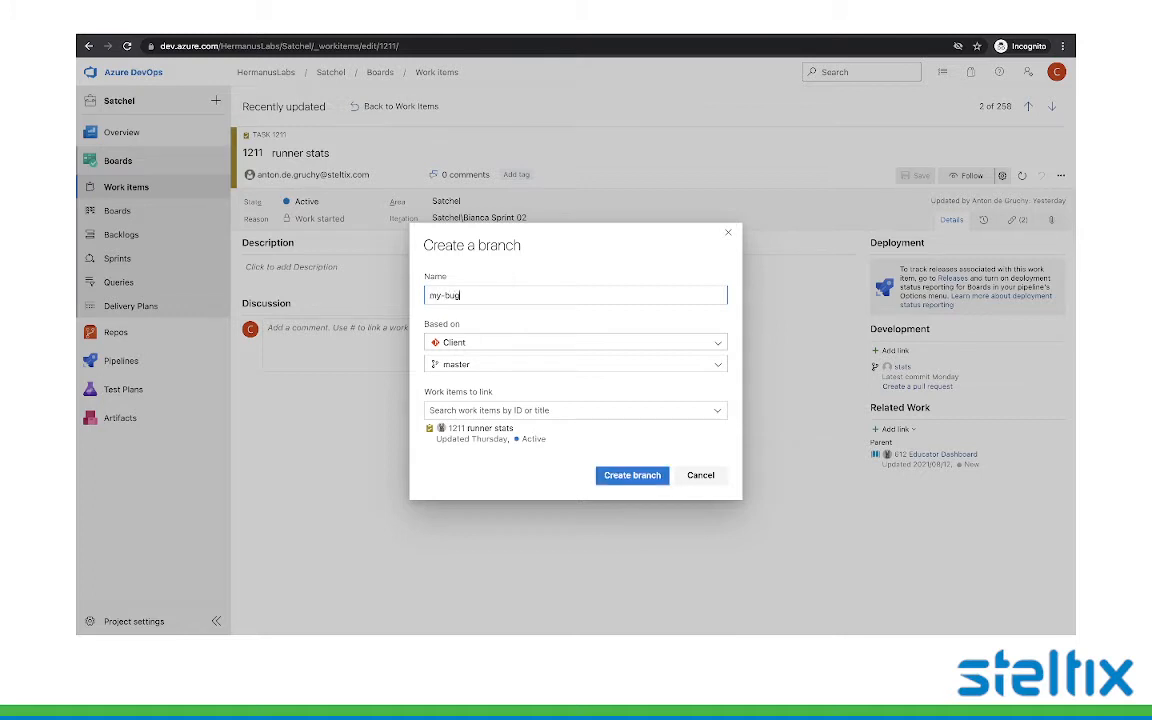
{"action": "type", "text": "-fix"}
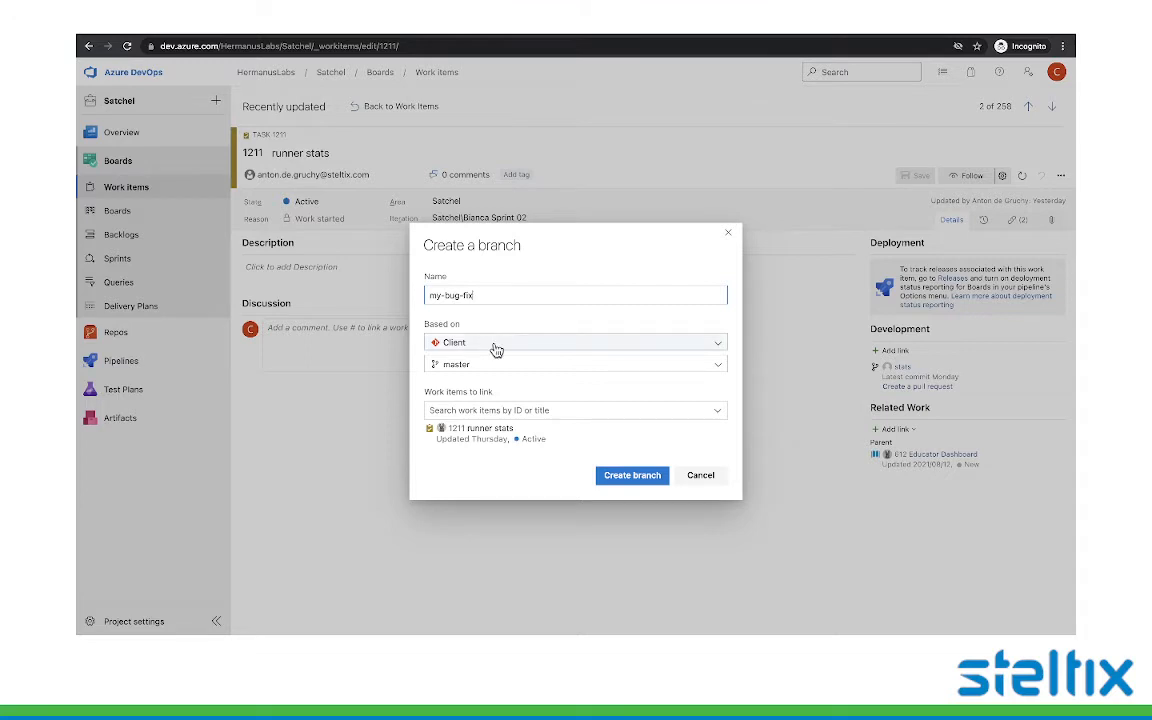
{"action": "left_click", "coordinate": [633, 370]}
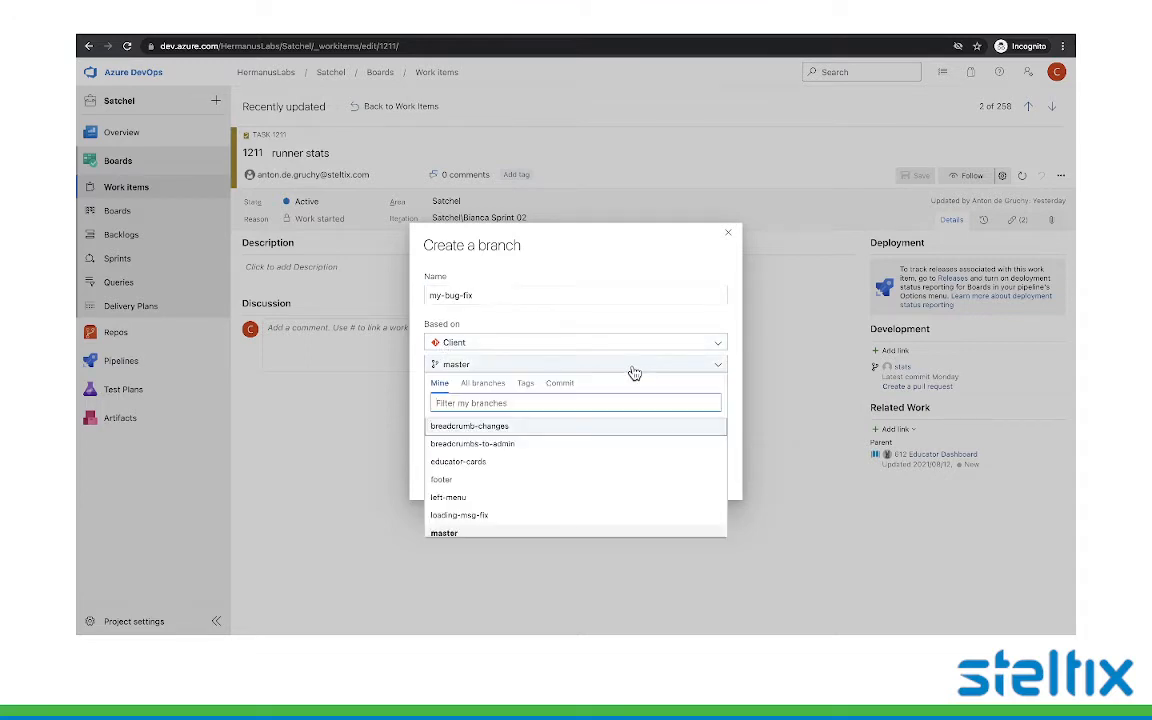
{"action": "left_click", "coordinate": [738, 377]}
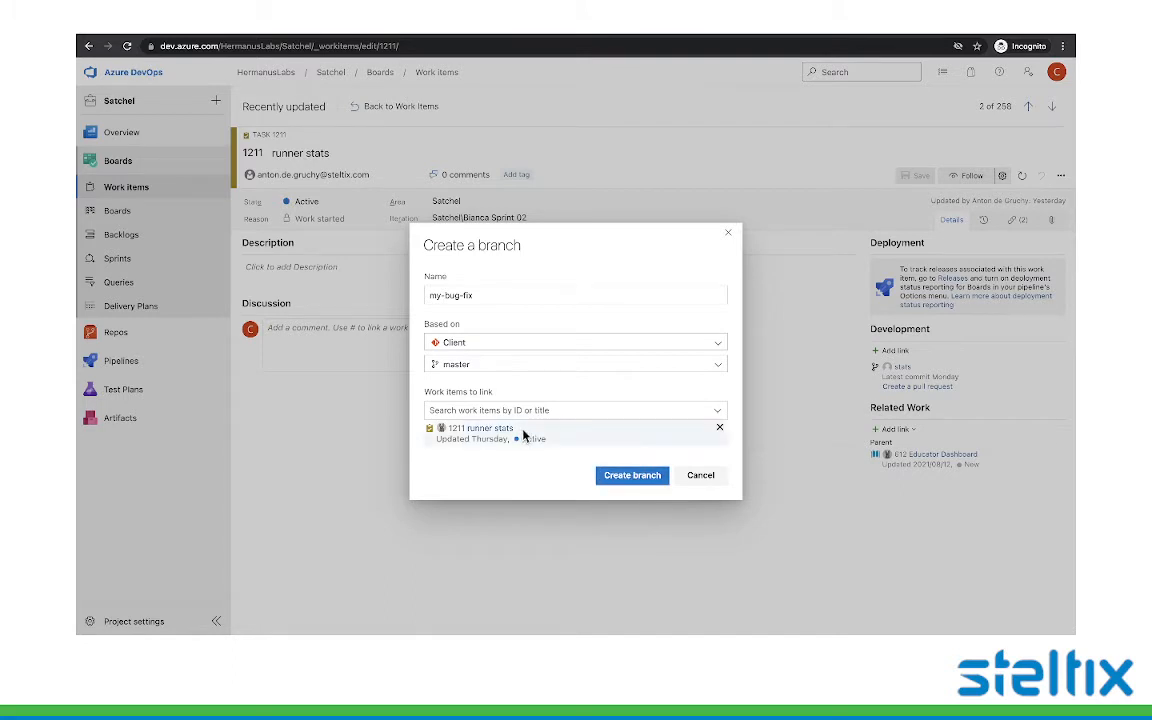
{"action": "left_click", "coordinate": [628, 478]}
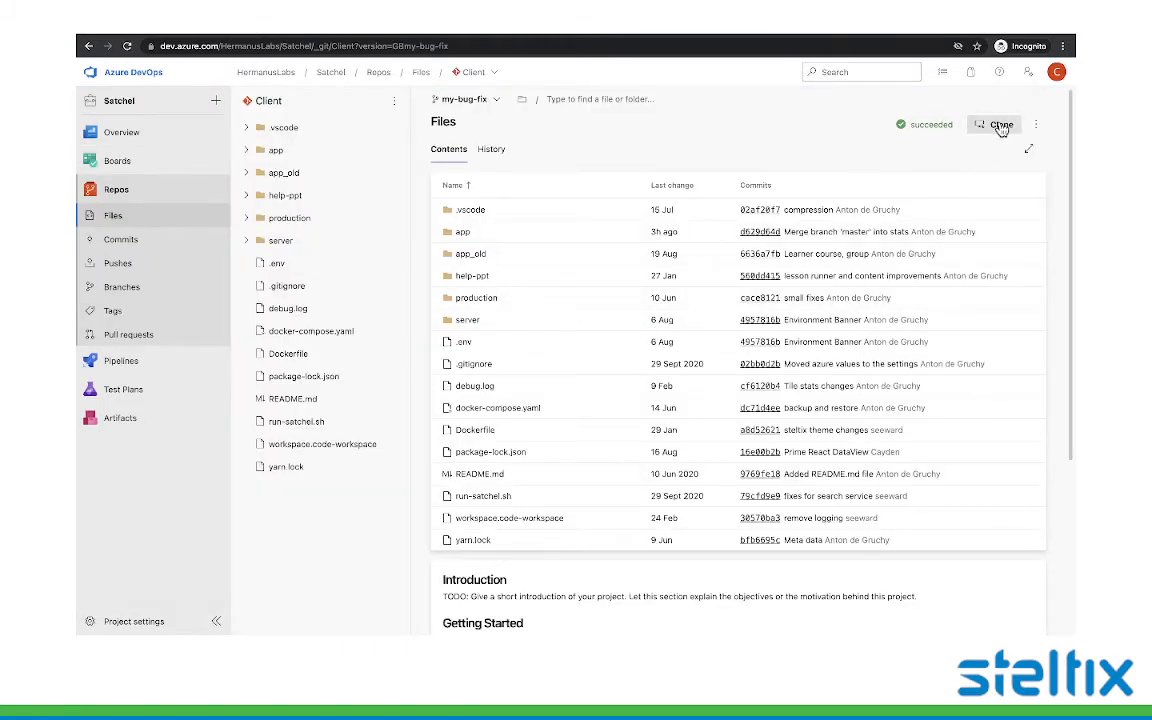
- Review the clone options for the Client repository and close them
{"action": "left_click", "coordinate": [1001, 126]}
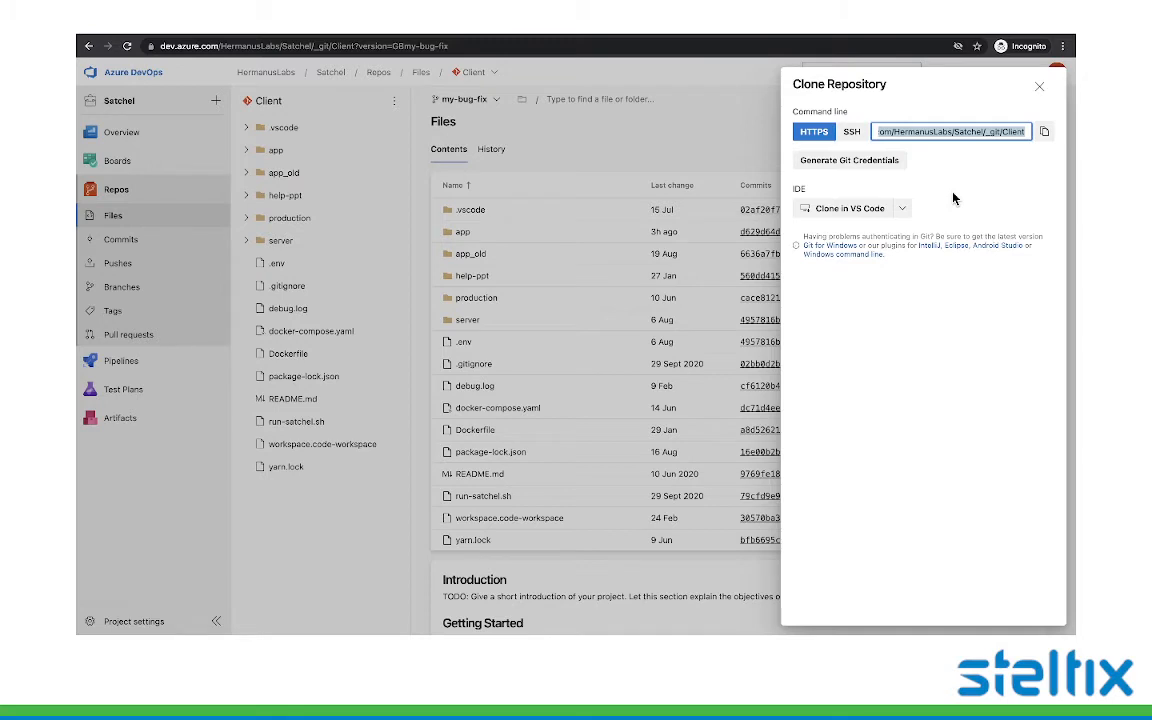
{"action": "left_click", "coordinate": [1039, 87]}
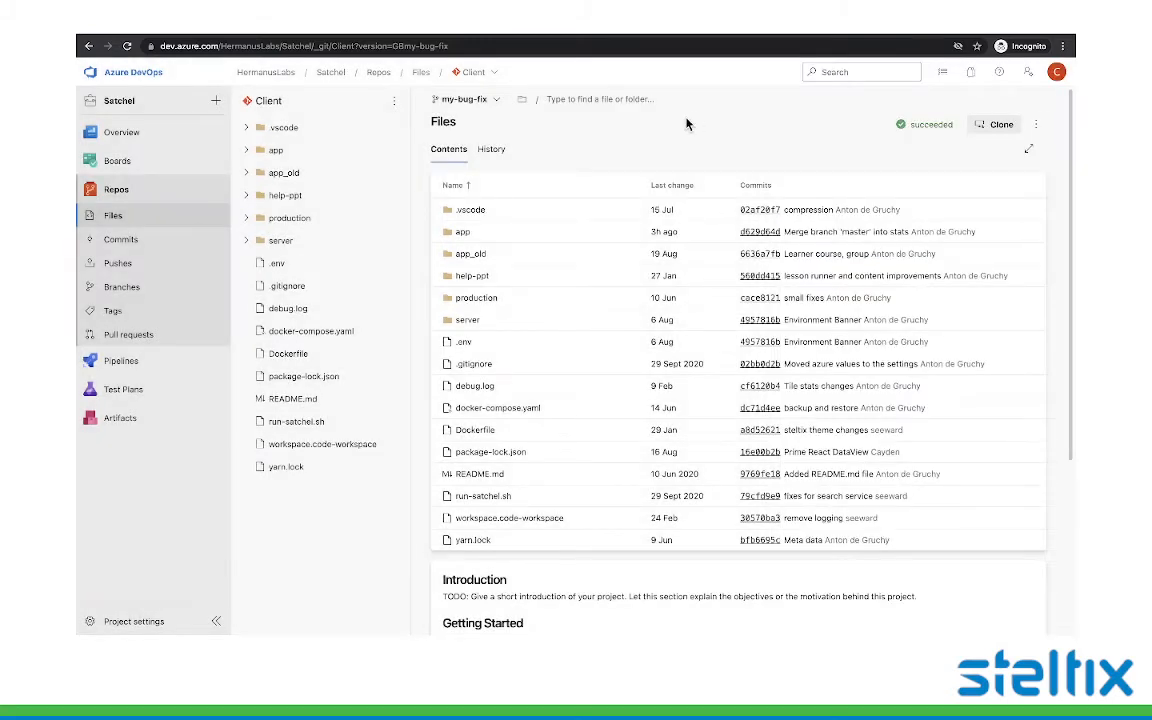
- Try to start a pull request from the footer branch into master, and return to the Client repository's files
{"action": "left_click", "coordinate": [126, 340]}
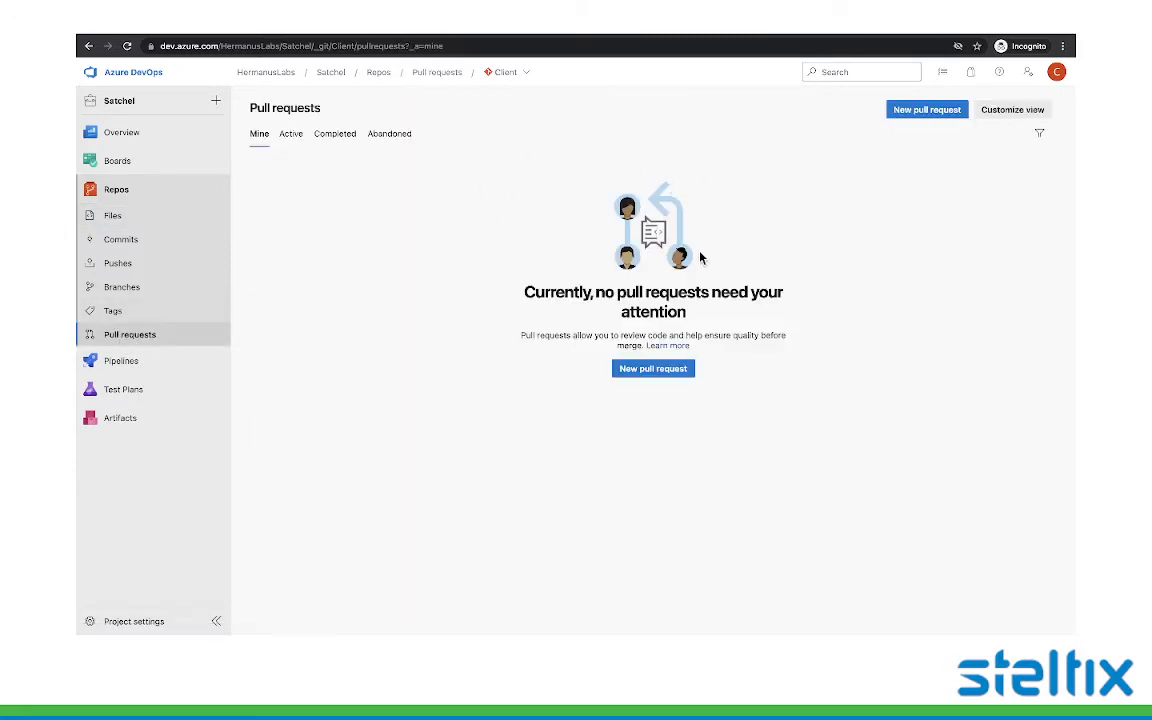
{"action": "left_click", "coordinate": [659, 370]}
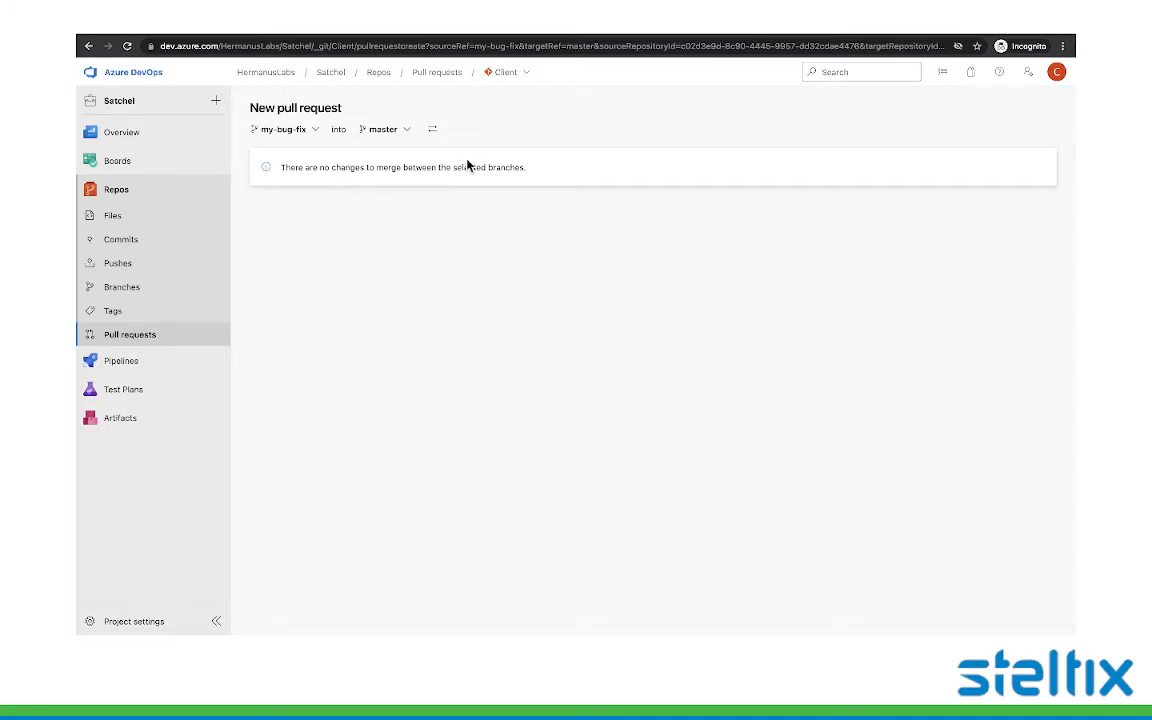
{"action": "left_click", "coordinate": [315, 130]}
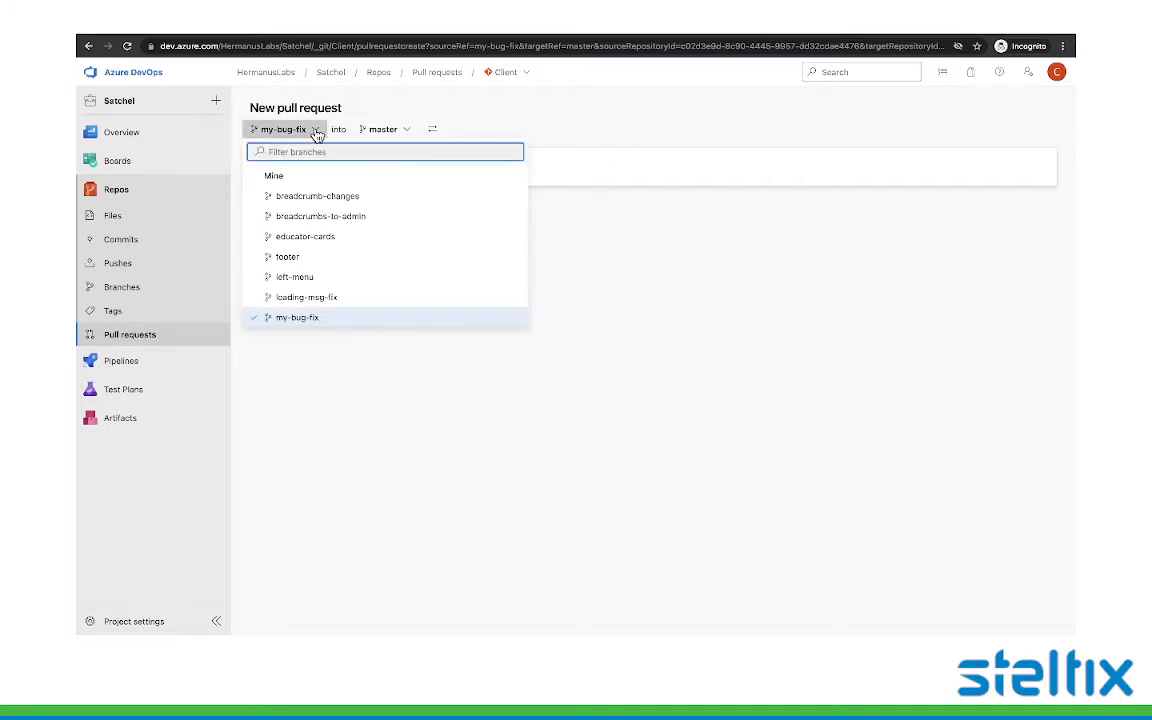
{"action": "left_click", "coordinate": [306, 256]}
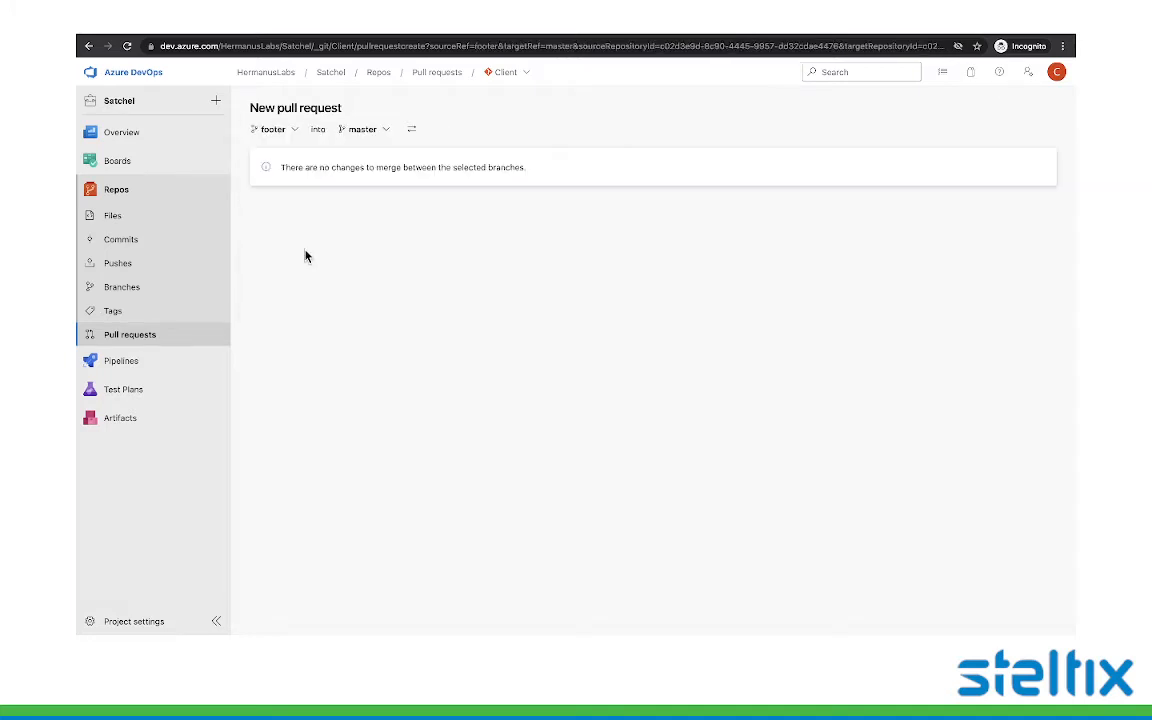
{"action": "left_click", "coordinate": [295, 131]}
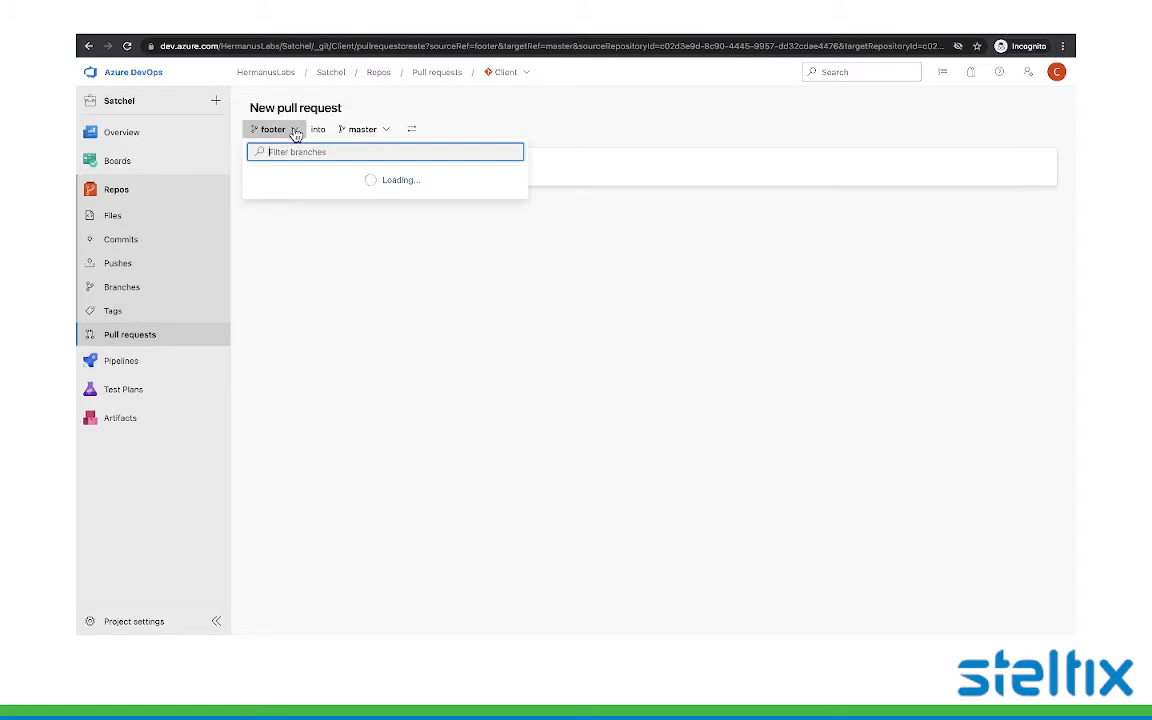
{"action": "left_click", "coordinate": [556, 117]}
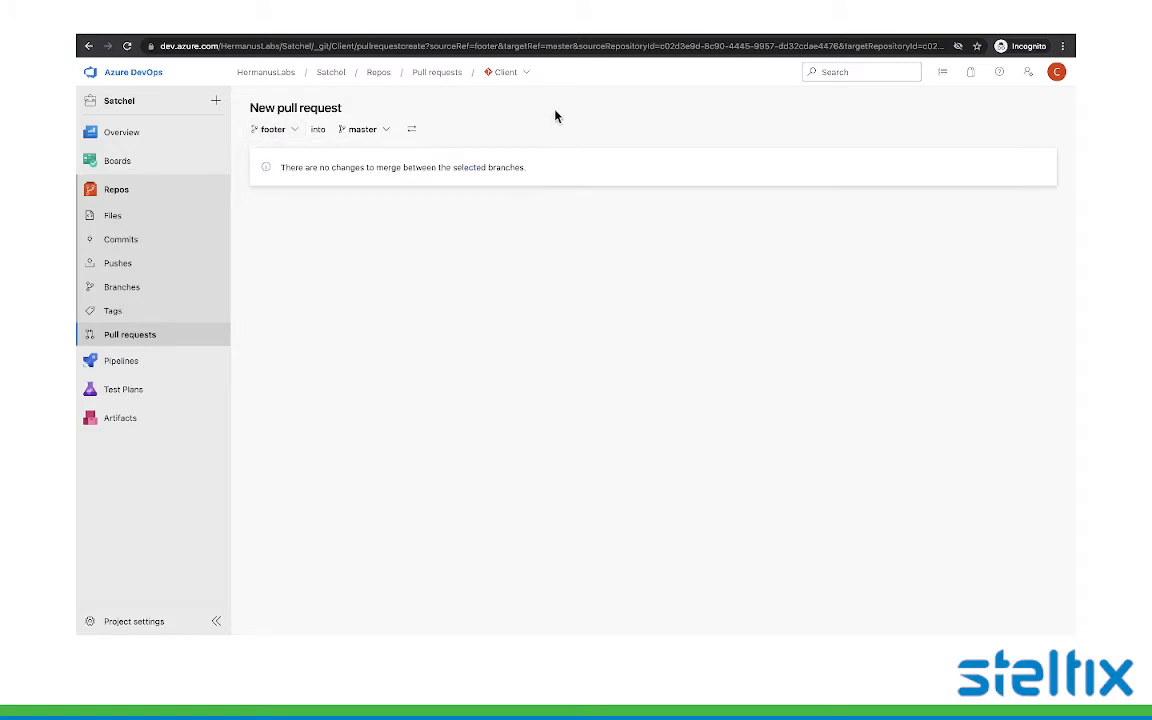
{"action": "left_click", "coordinate": [115, 220]}
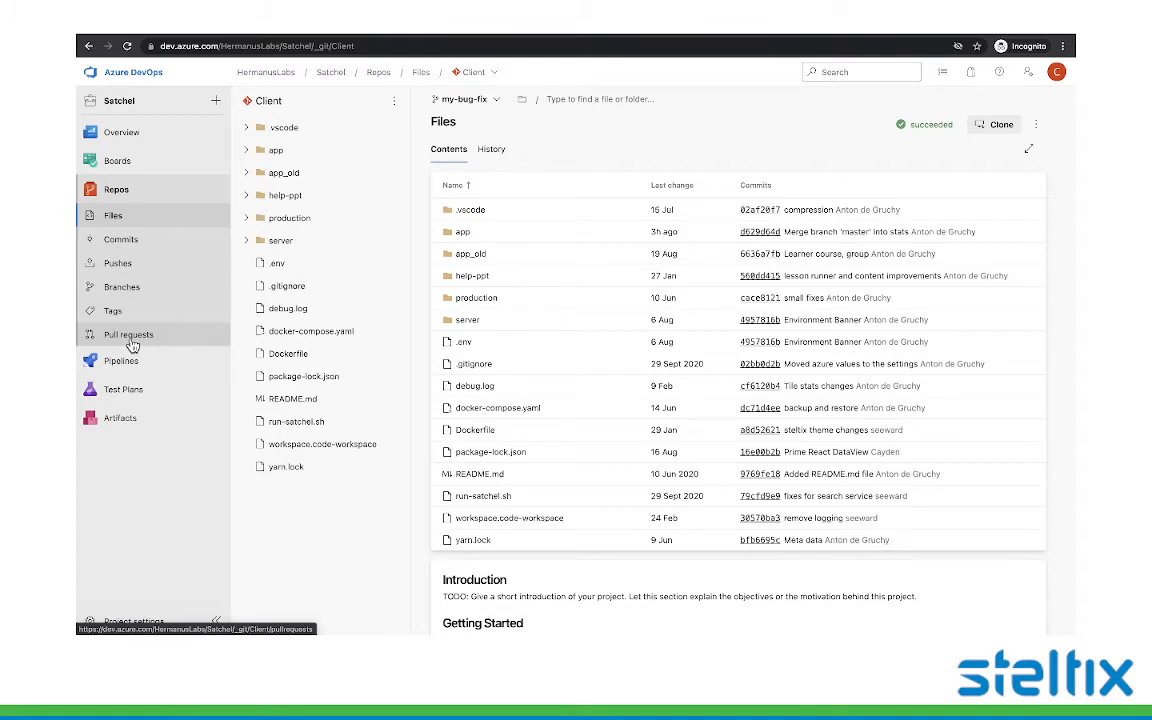
- Open the branch policies of the master branch from the Client repository's list of branches
{"action": "left_click", "coordinate": [488, 101]}
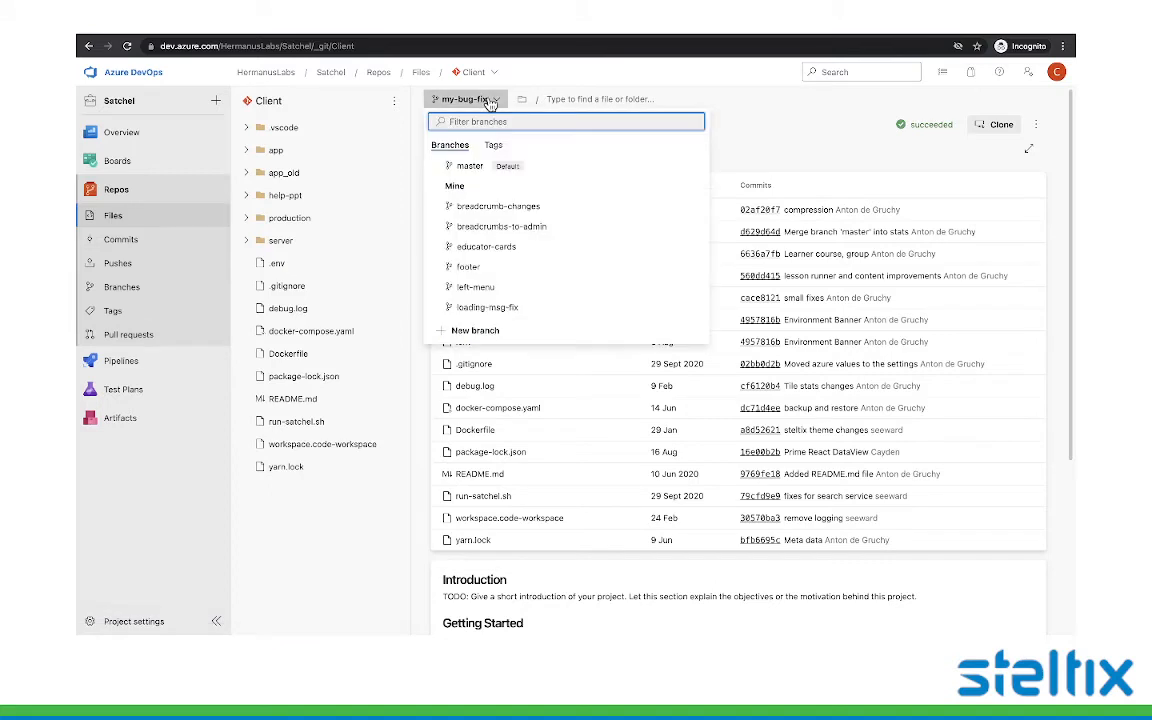
{"action": "left_click", "coordinate": [133, 288]}
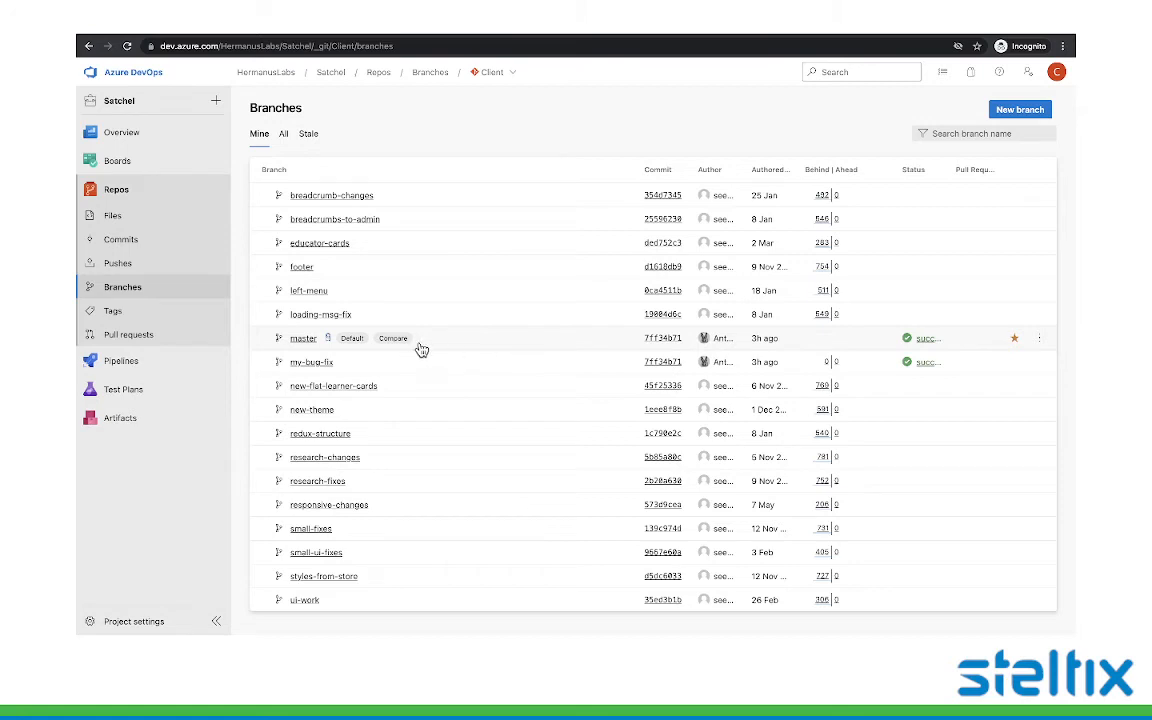
{"action": "left_click", "coordinate": [1040, 342]}
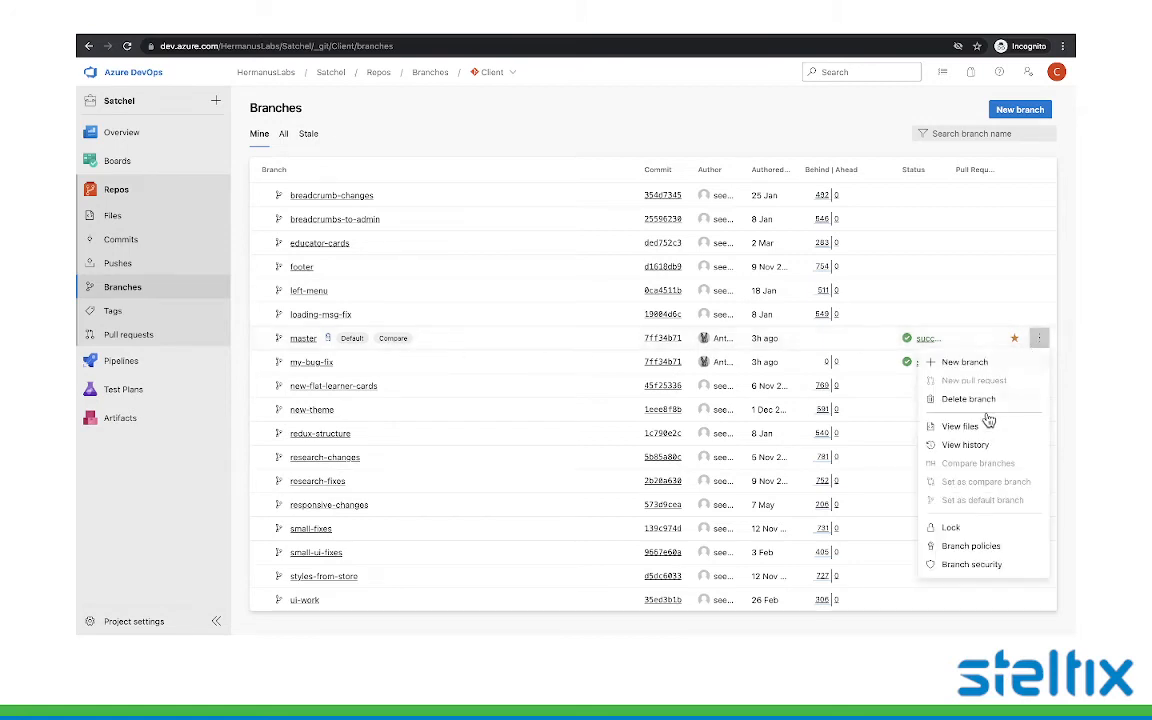
{"action": "left_click", "coordinate": [966, 549]}
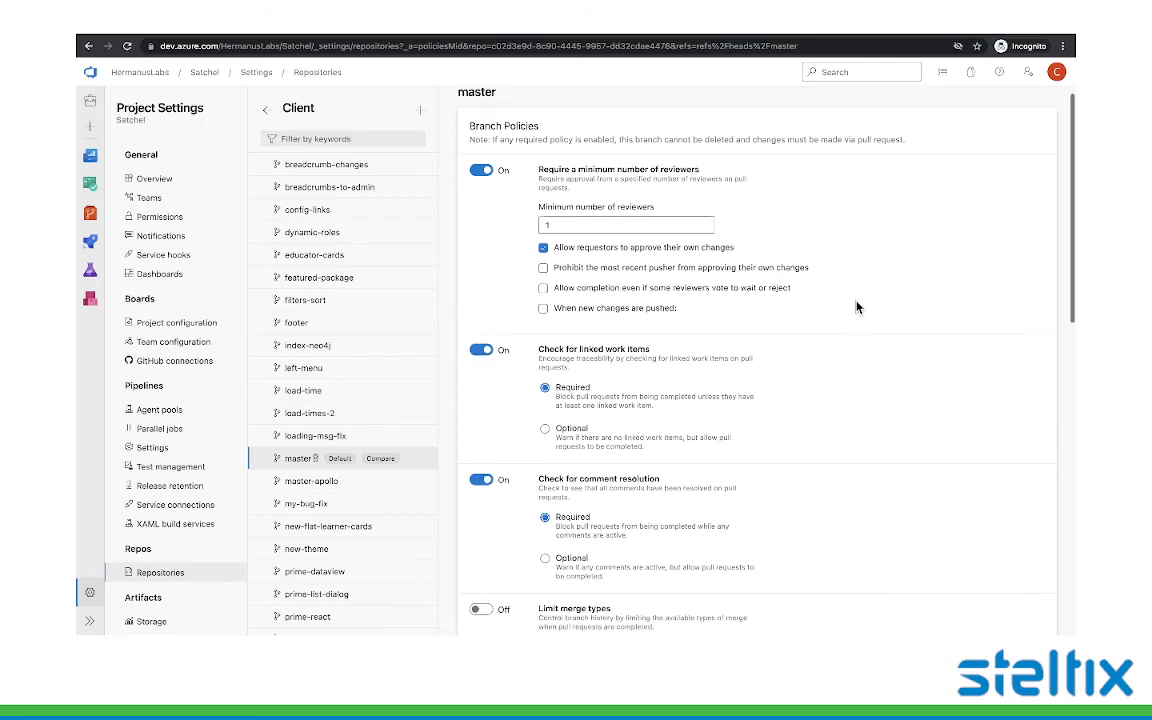
- Review master's branch policies, from the reviewer requirements to the automatically included reviewers, and return to the project's repos
{"action": "scroll", "coordinate": [856, 305], "scroll_direction": "down", "scroll_amount": 2}
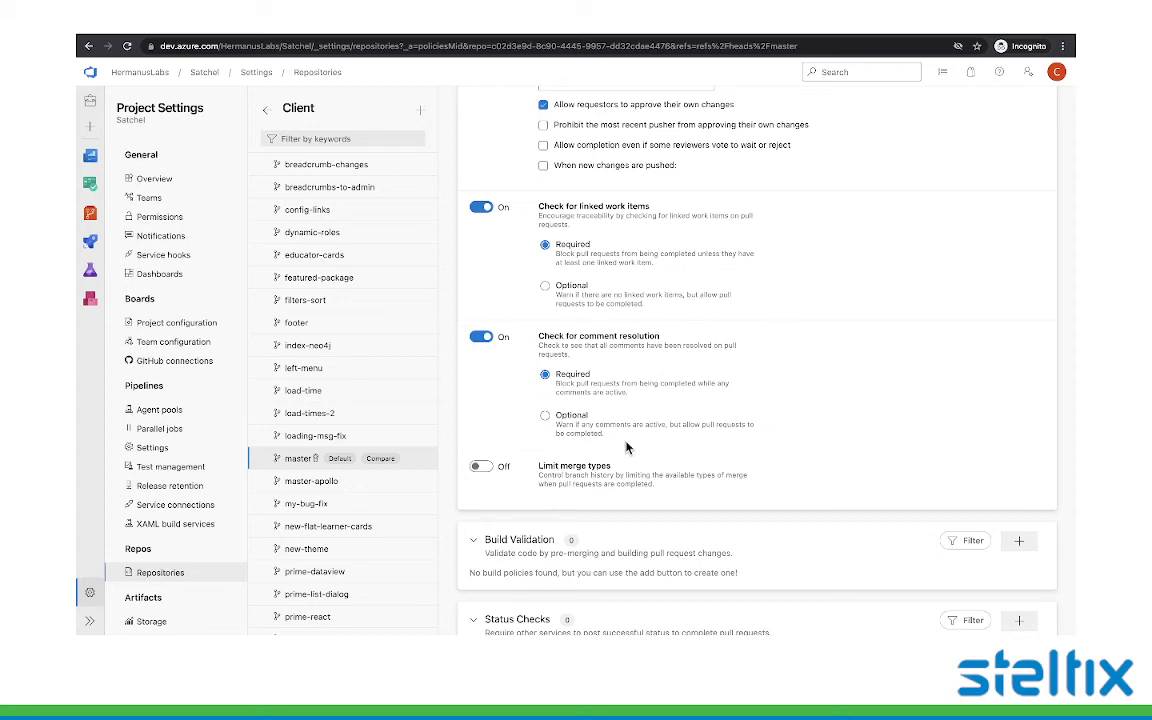
{"action": "scroll", "coordinate": [627, 447], "scroll_direction": "down", "scroll_amount": 5}
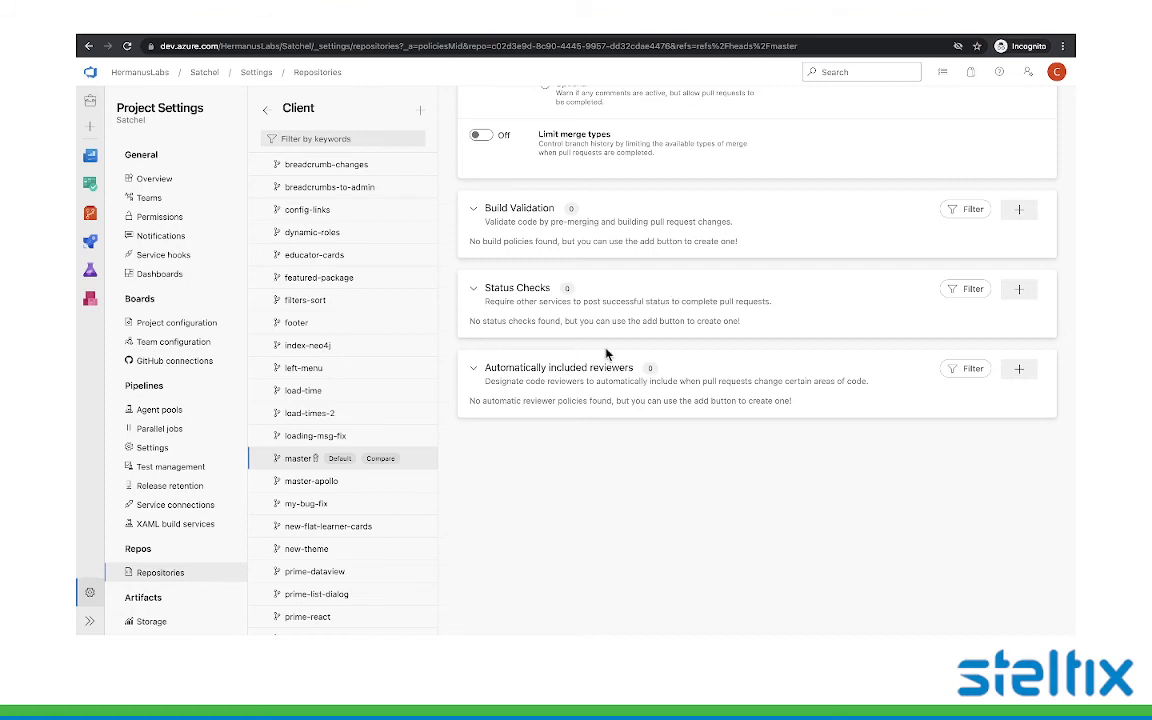
{"action": "scroll", "coordinate": [768, 368], "scroll_direction": "up", "scroll_amount": 10}
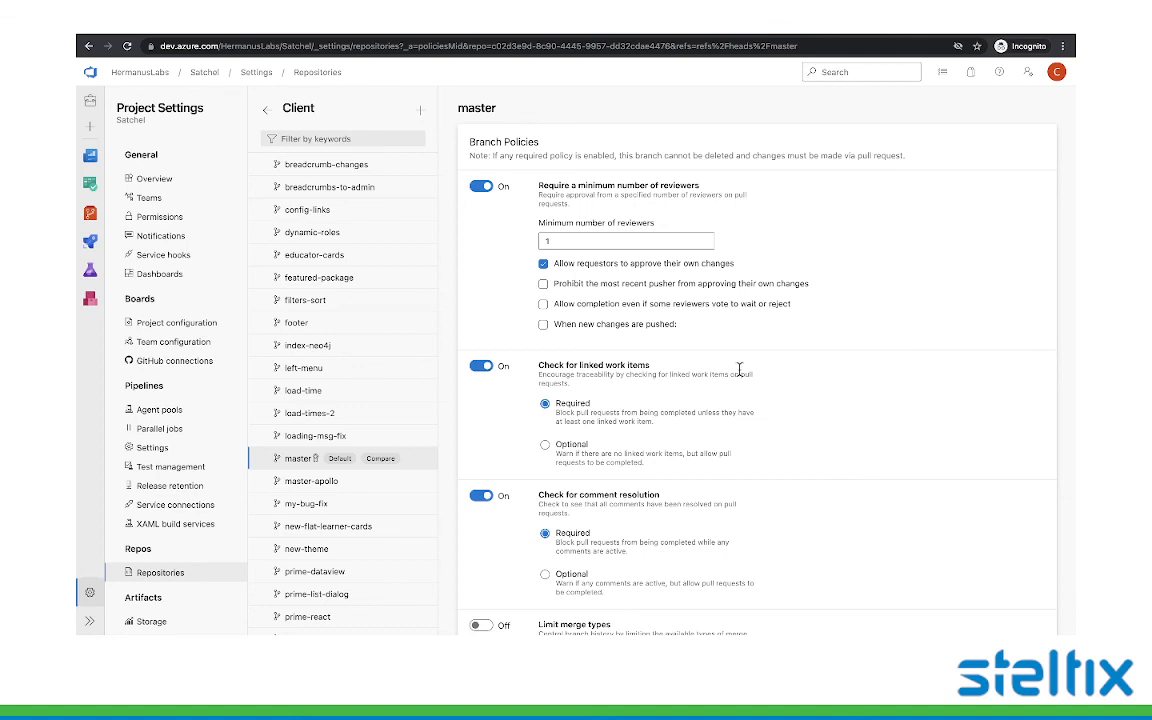
{"action": "left_click", "coordinate": [268, 110]}
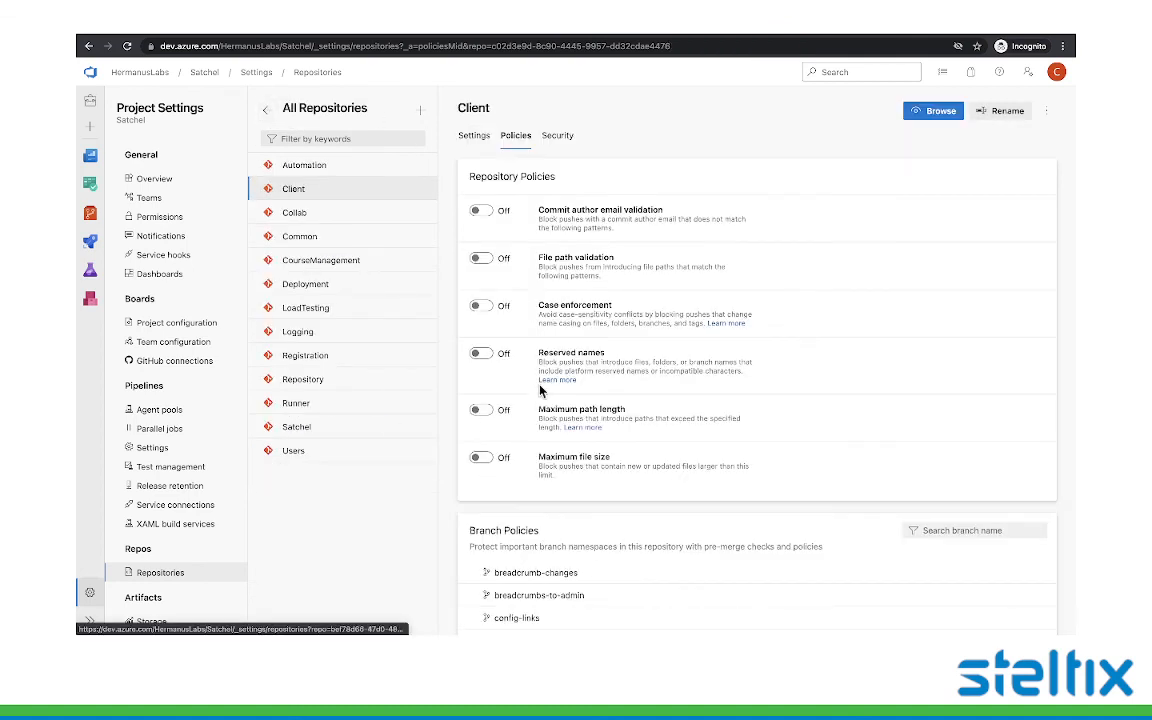
{"action": "left_click", "coordinate": [87, 220]}
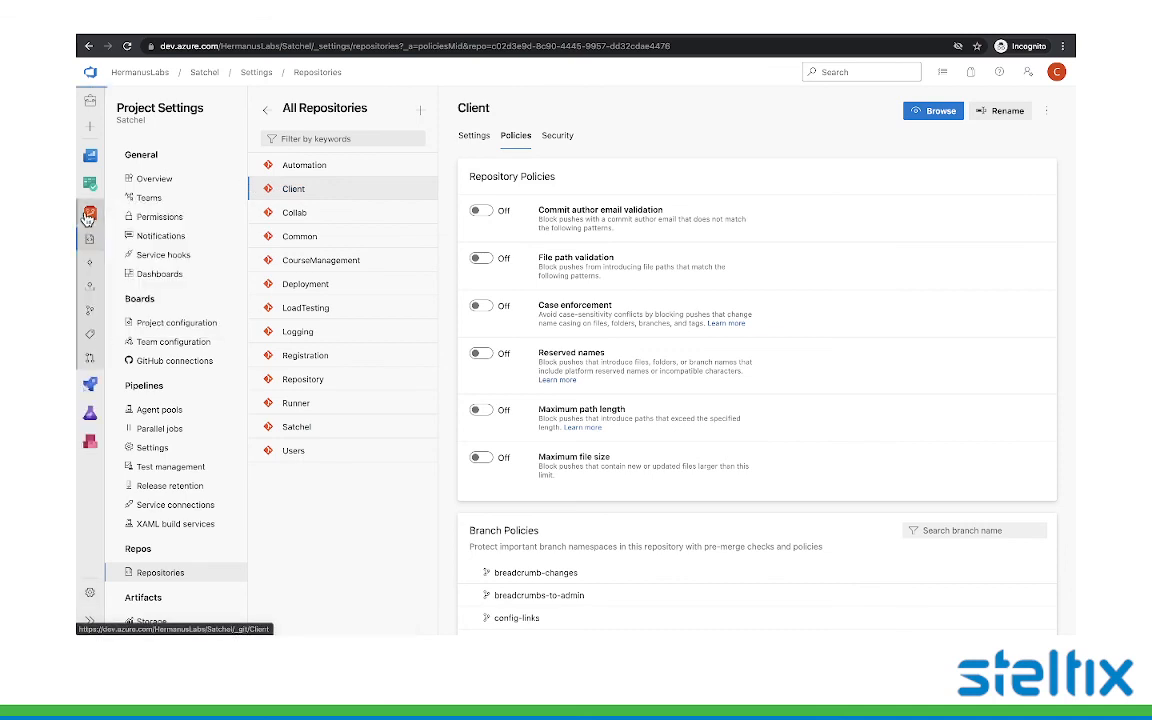